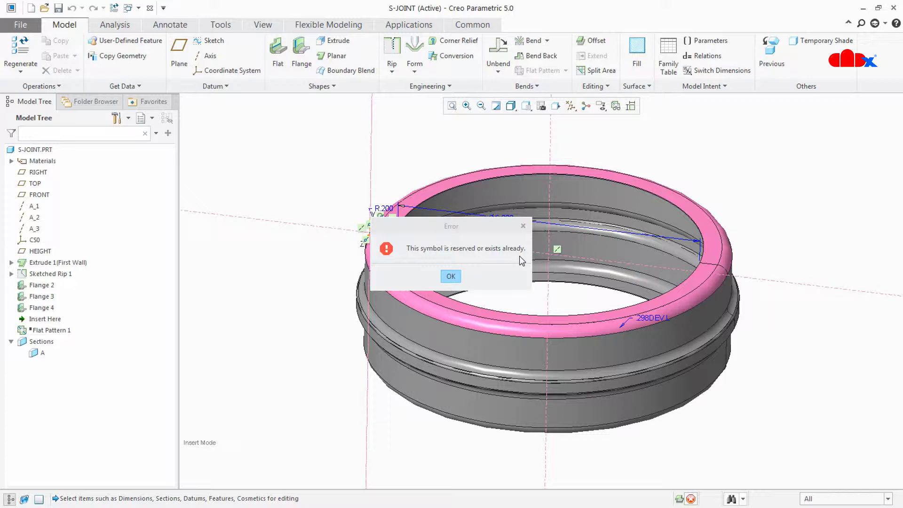
- Try to rename the symbol of Flange 4's inner diameter dimension to G
{"action": "left_click", "coordinate": [450, 276]}
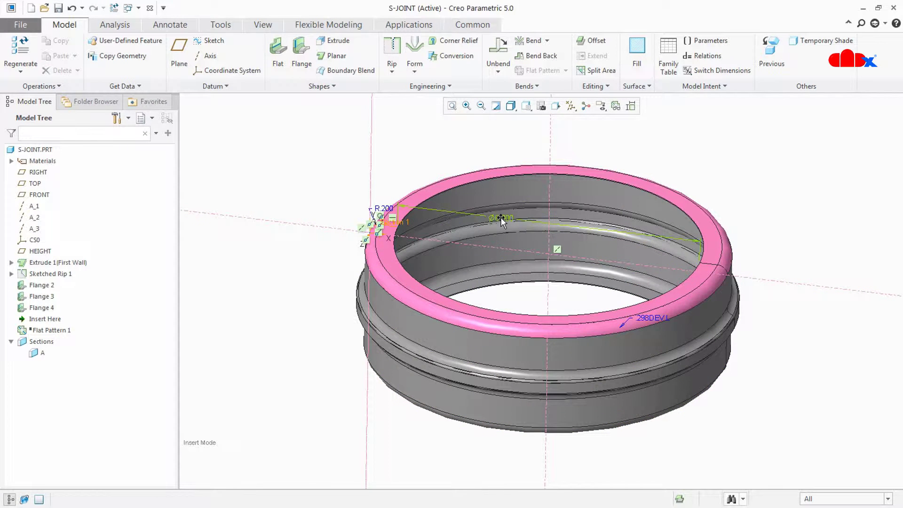
{"action": "left_click", "coordinate": [498, 219]}
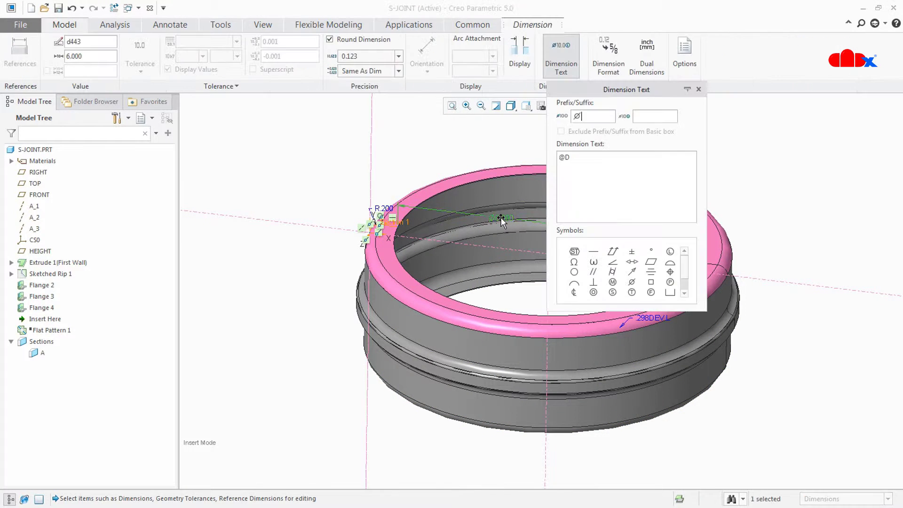
{"action": "double_click", "coordinate": [101, 41]}
{"action": "type", "text": "G"}
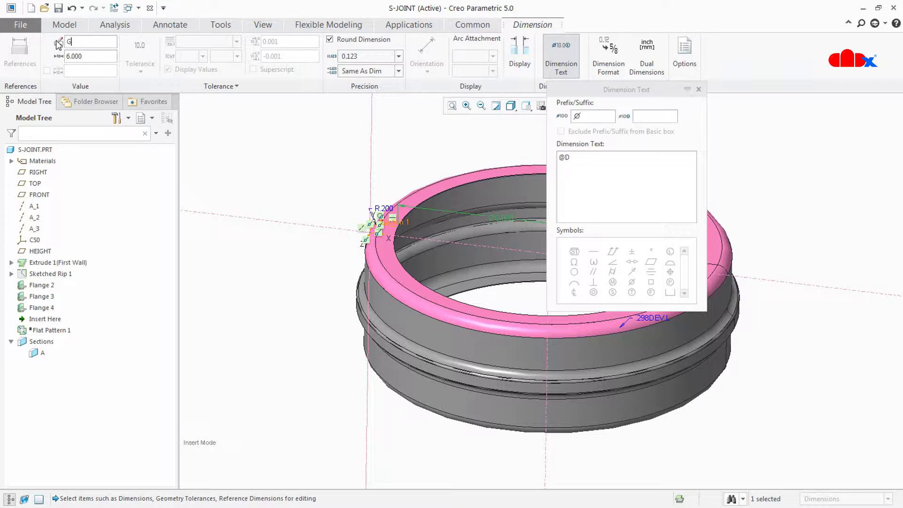
{"action": "left_click", "coordinate": [271, 147]}
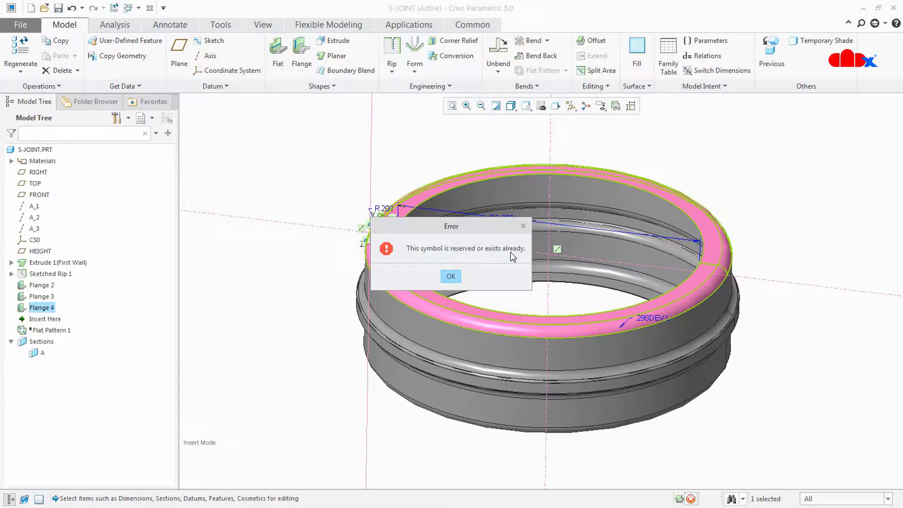
{"action": "left_click", "coordinate": [449, 277]}
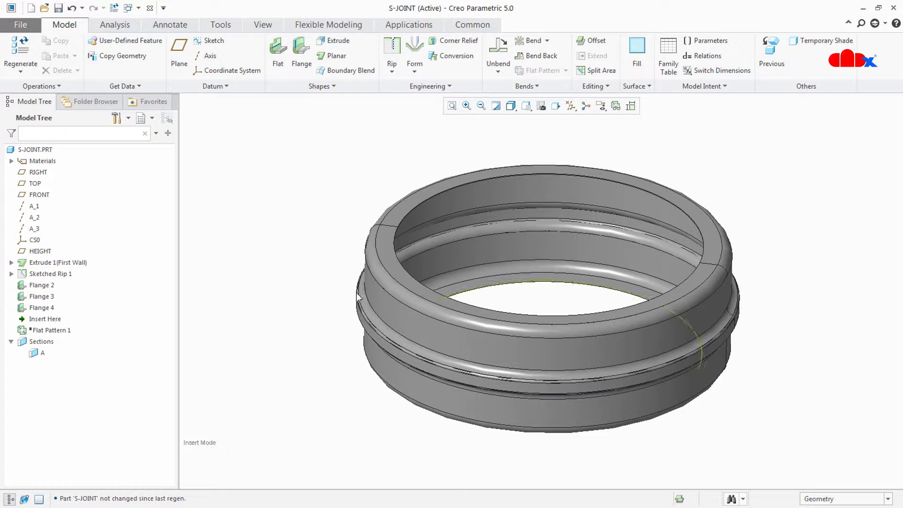
- Try to rename the symbol of Flange 4's inner diameter dimension to A
{"action": "left_click", "coordinate": [46, 308]}
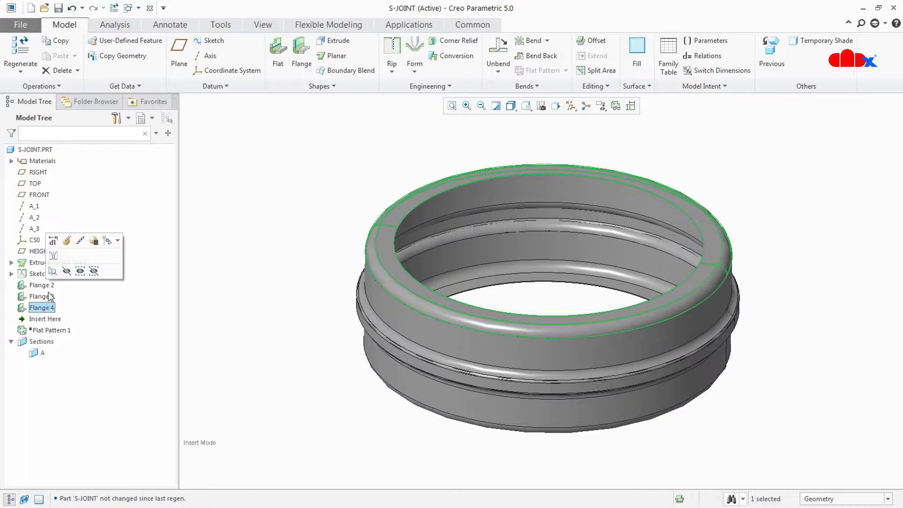
{"action": "left_click", "coordinate": [53, 240]}
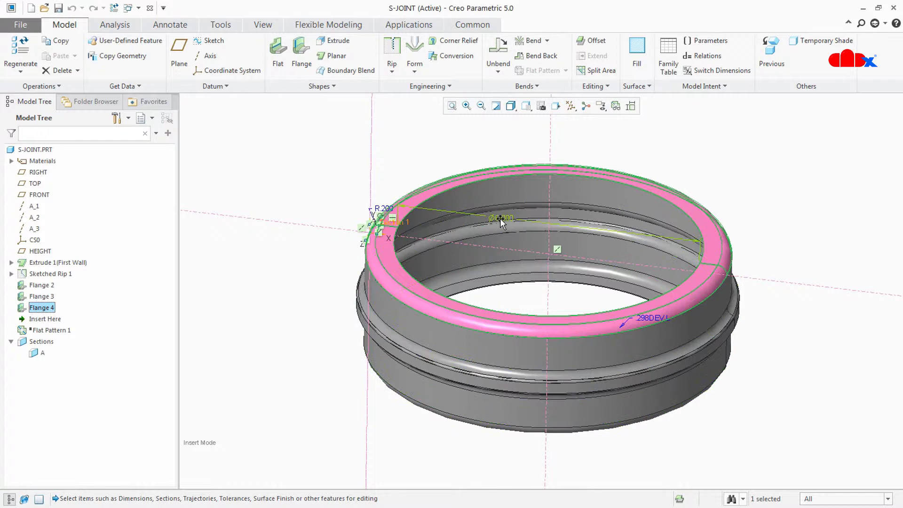
{"action": "left_click", "coordinate": [501, 218]}
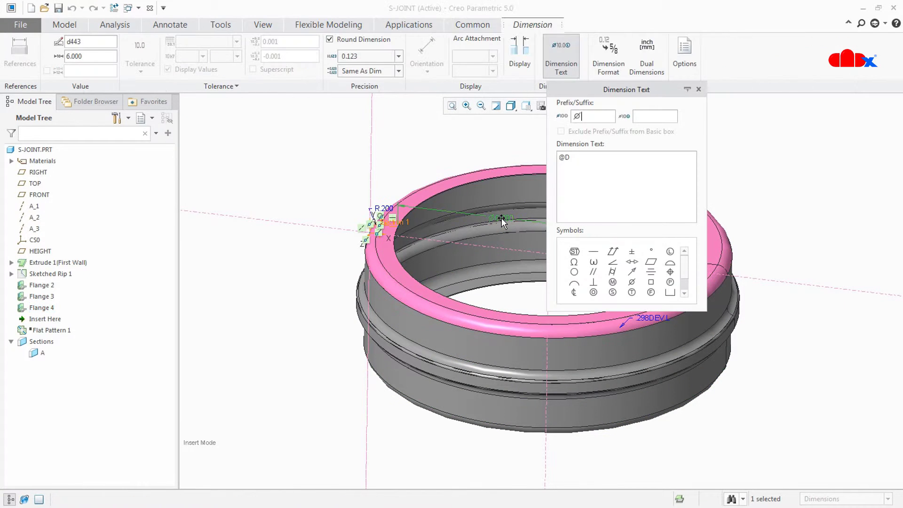
{"action": "double_click", "coordinate": [94, 42]}
{"action": "type", "text": "A"}
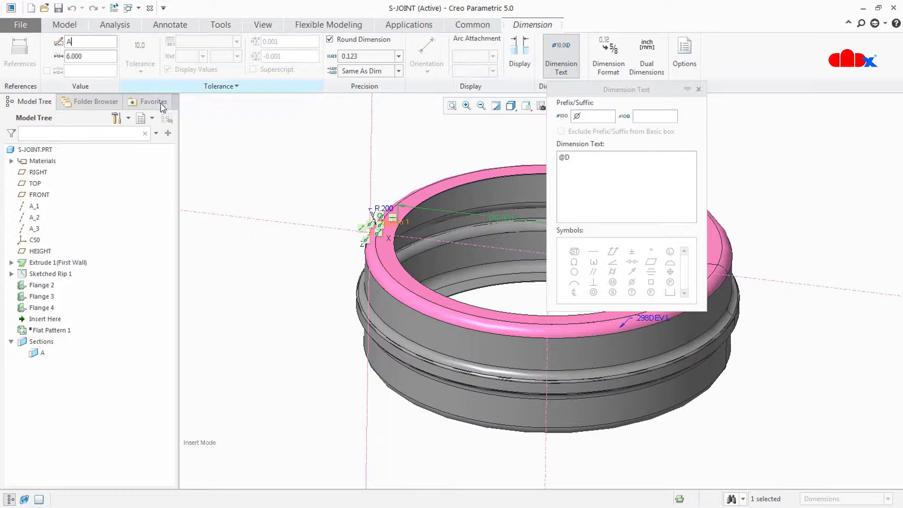
{"action": "left_click", "coordinate": [283, 174]}
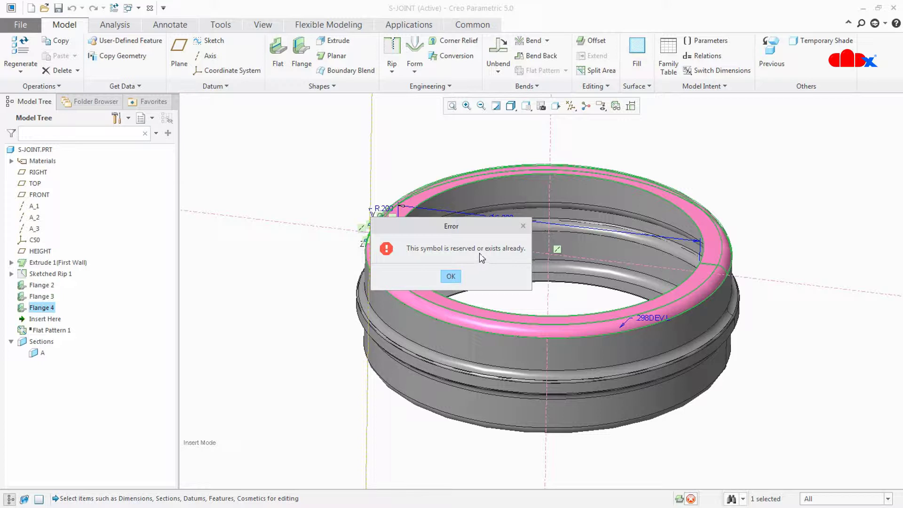
{"action": "left_click", "coordinate": [451, 276]}
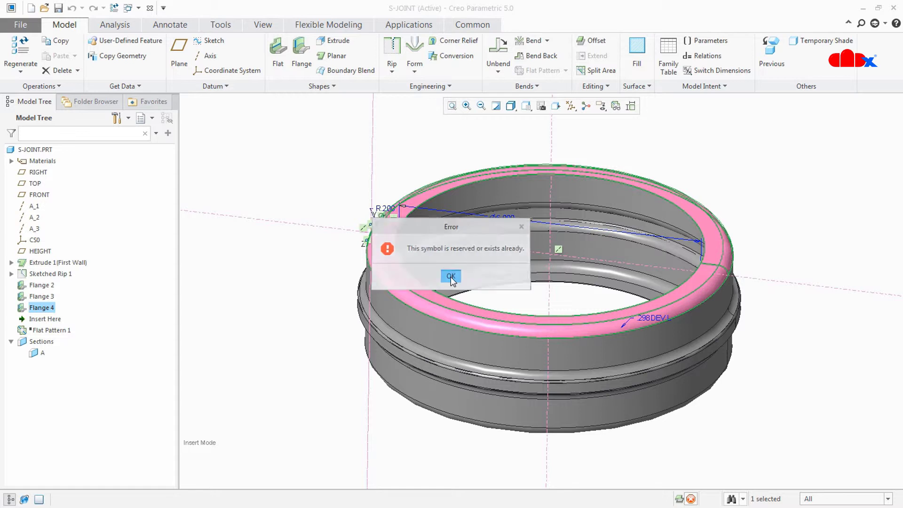
{"action": "left_click", "coordinate": [292, 282]}
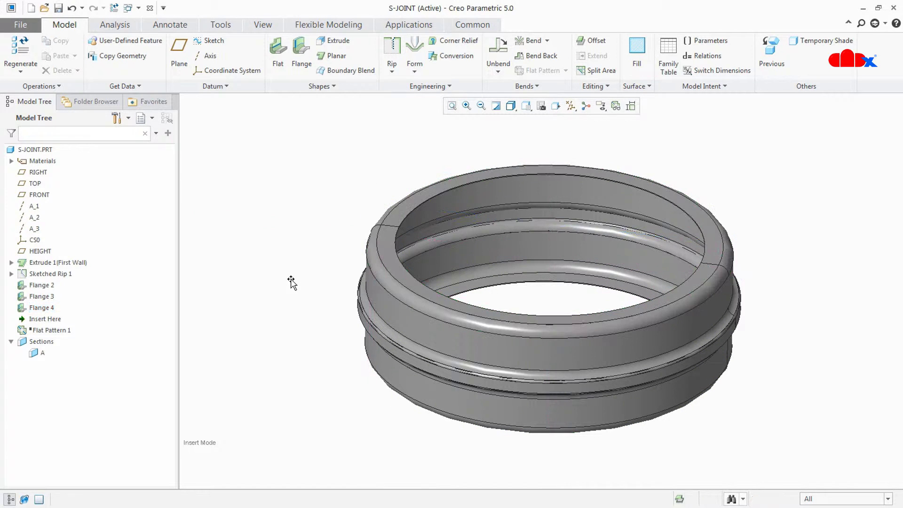
- Rename the symbol of the first wall's outside diameter dimension in Extrude 1 to H
{"action": "left_click", "coordinate": [79, 265]}
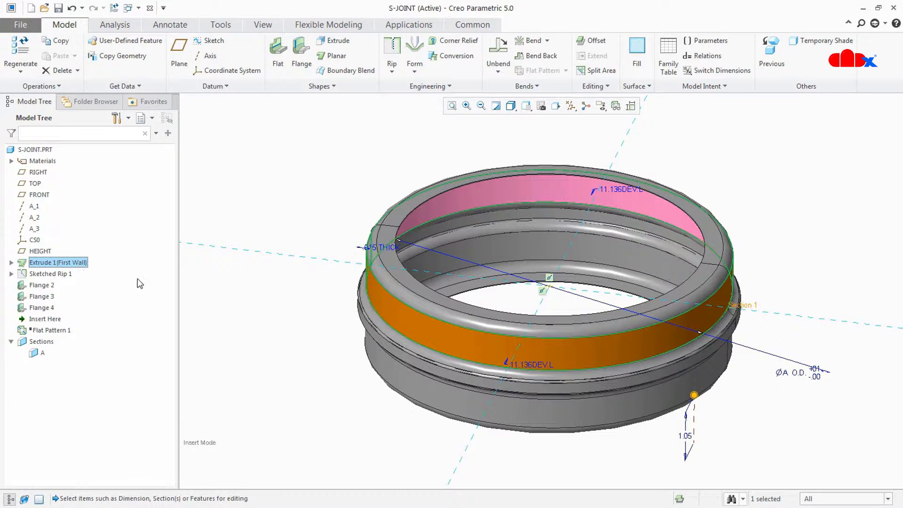
{"action": "left_click", "coordinate": [786, 376]}
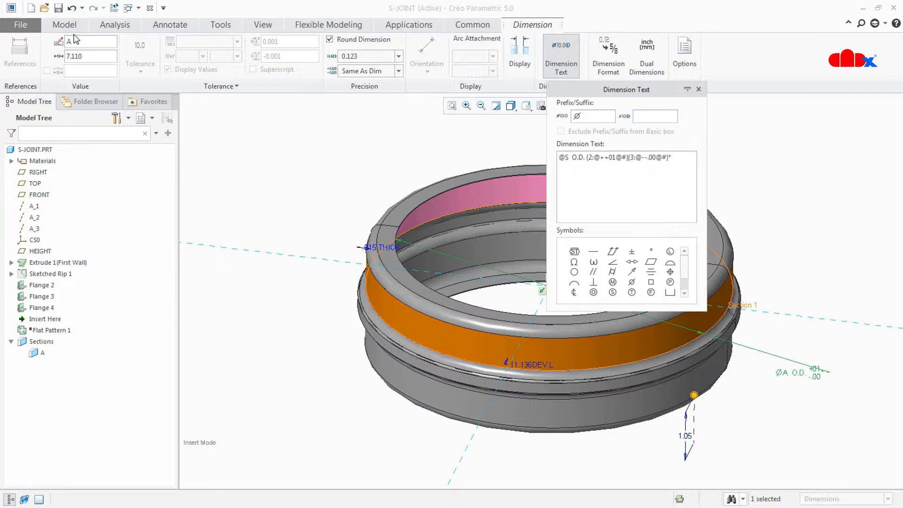
{"action": "double_click", "coordinate": [70, 42]}
{"action": "type", "text": "H"}
{"action": "left_click", "coordinate": [255, 186]}
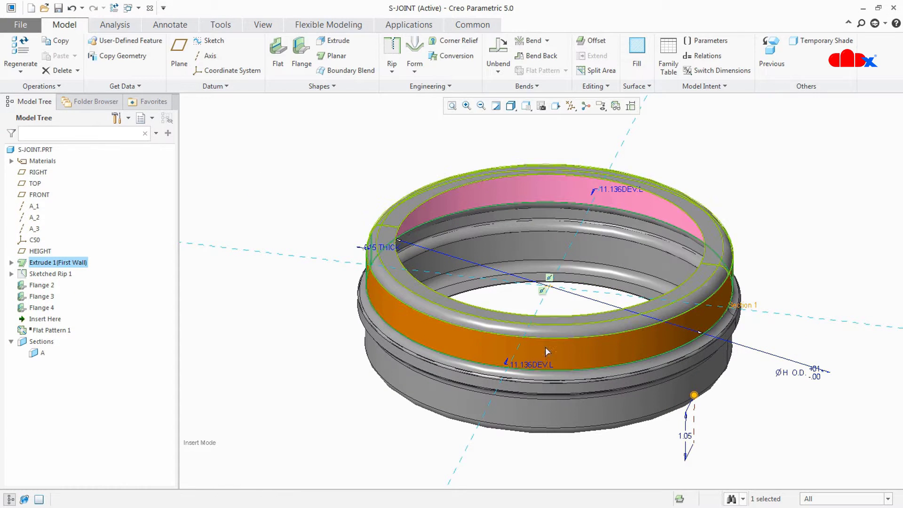
{"action": "left_click", "coordinate": [786, 394]}
- Show Flange 4's dimensions and rename the symbol of its inner diameter dimension to A
{"action": "left_click", "coordinate": [49, 308]}
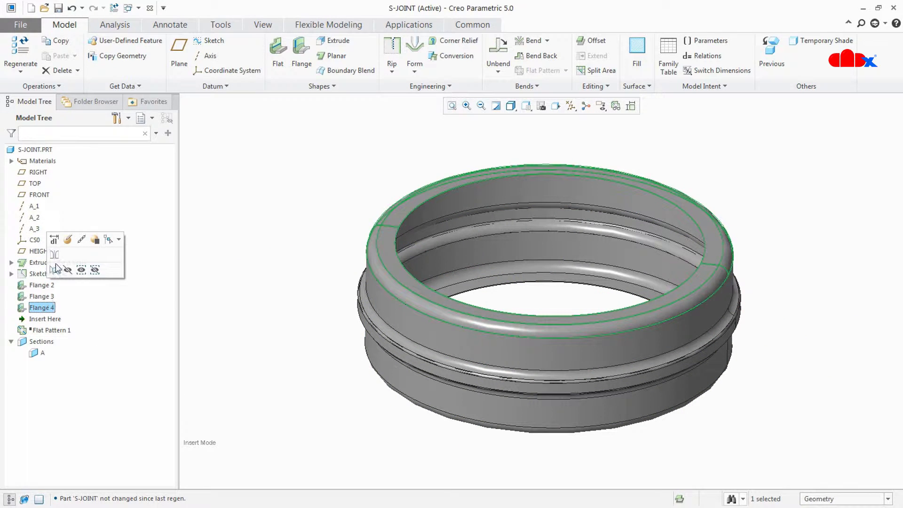
{"action": "left_click", "coordinate": [54, 239]}
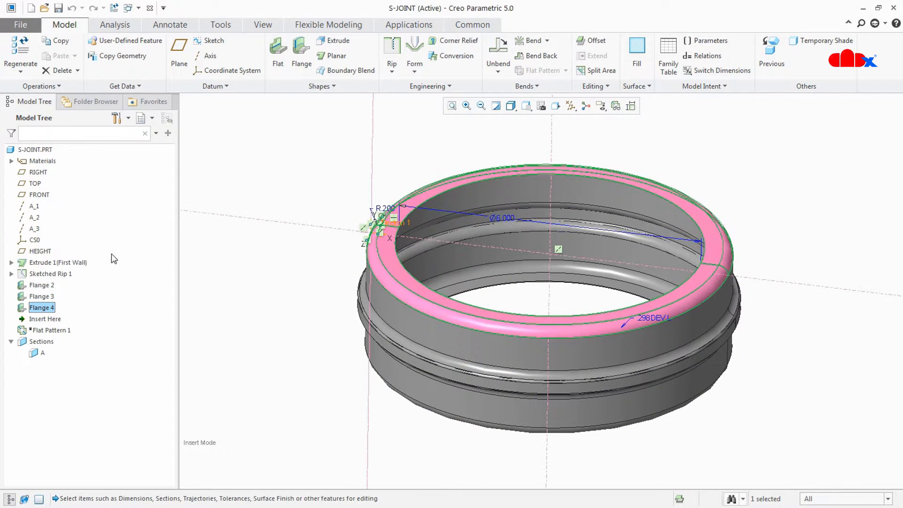
{"action": "left_click", "coordinate": [495, 217]}
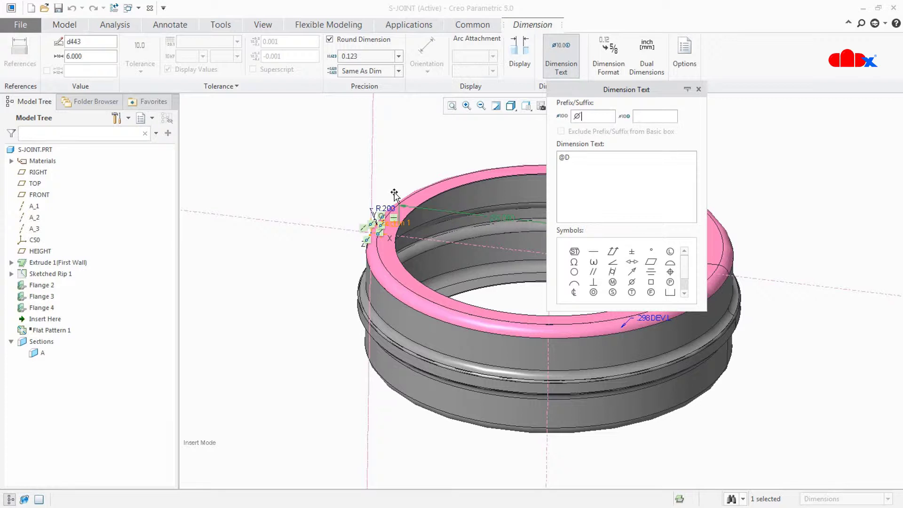
{"action": "double_click", "coordinate": [97, 44]}
{"action": "type", "text": "A"}
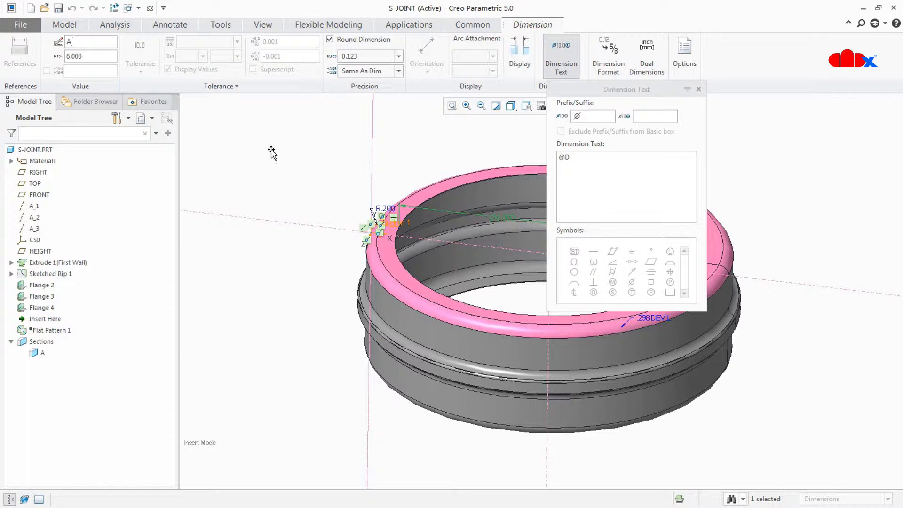
- Change the dimension text of Flange 4's inner diameter so it displays A instead of the numeric value
{"action": "left_click_drag", "start_coordinate": [570, 157], "coordinate": [562, 156]}
{"action": "type", "text": "A"}
{"action": "left_click", "coordinate": [739, 189]}
{"action": "middle_click_drag", "start_coordinate": [736, 198], "coordinate": [686, 211]}
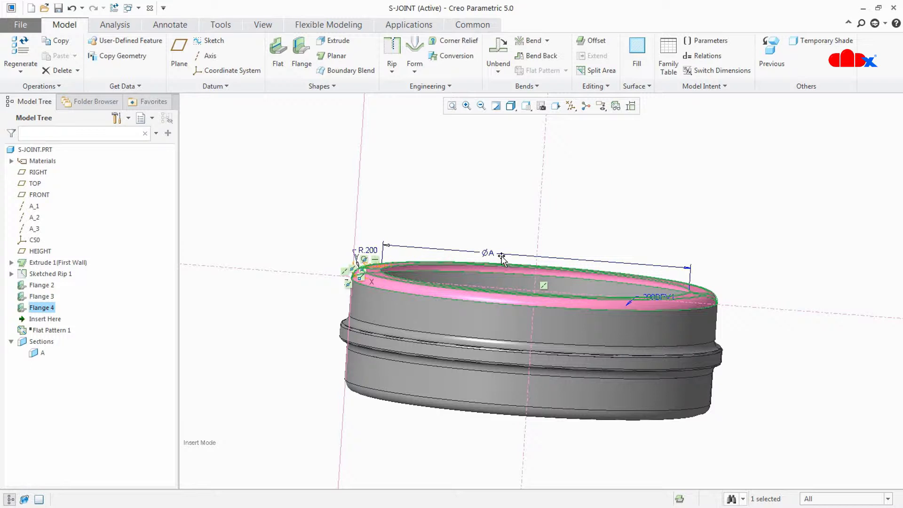
{"action": "middle_click_drag", "start_coordinate": [636, 226], "coordinate": [628, 243]}
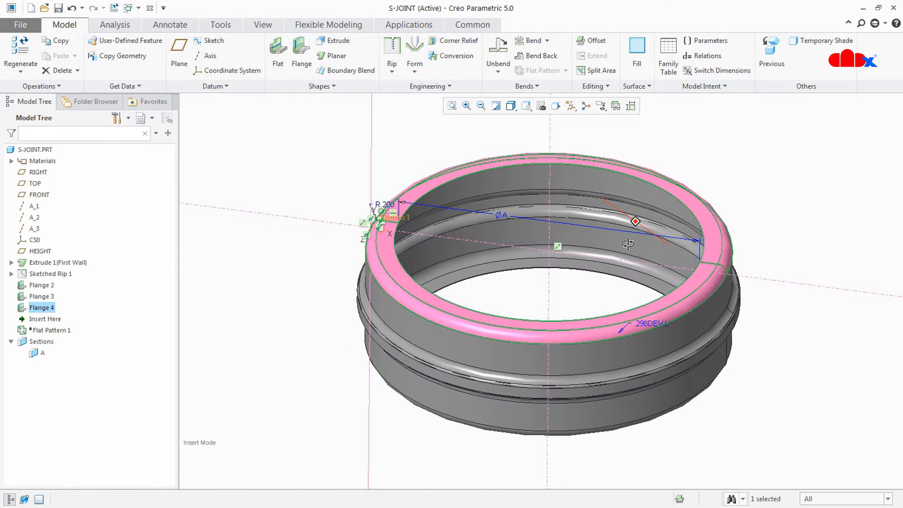
{"action": "left_click", "coordinate": [768, 354]}
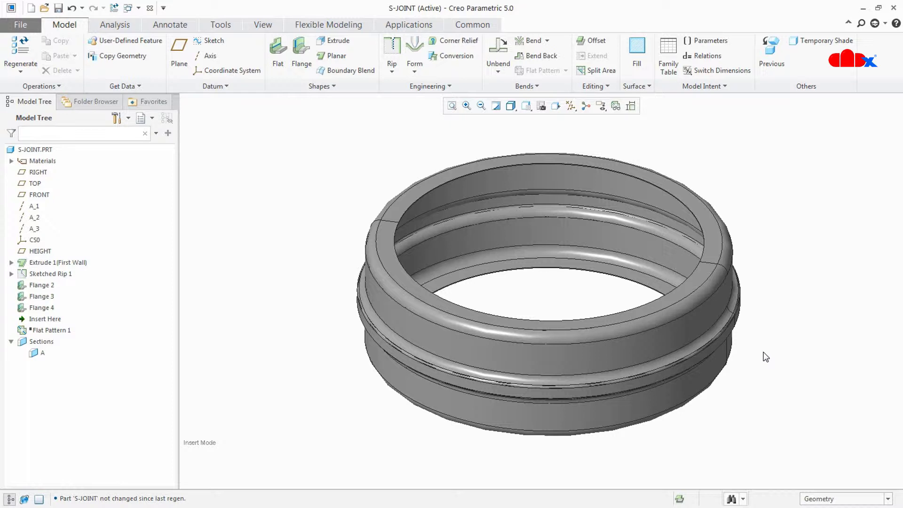
- Try to give Flange 3's inner diameter dimension a new symbol name
{"action": "left_click", "coordinate": [52, 299]}
{"action": "left_click", "coordinate": [60, 230]}
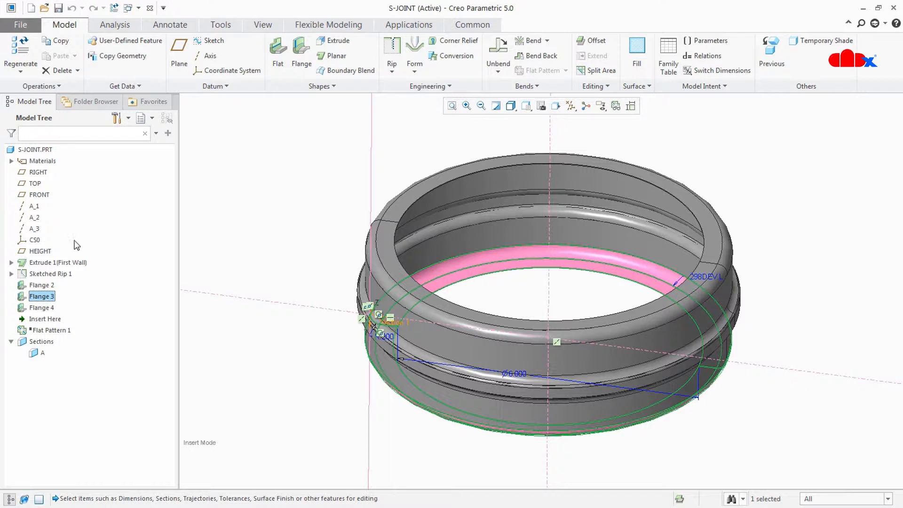
{"action": "left_click", "coordinate": [507, 374]}
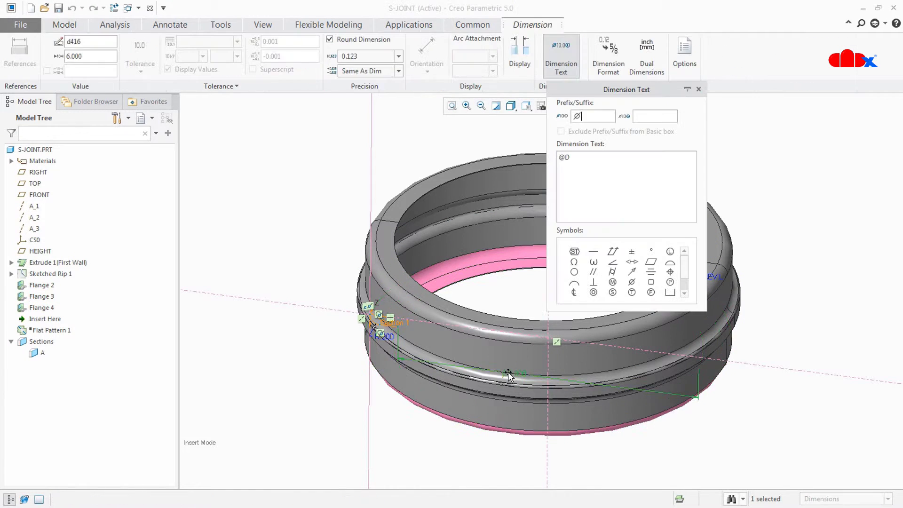
{"action": "left_click", "coordinate": [68, 42]}
{"action": "type", "text": "d"}
{"action": "key", "text": "Return"}
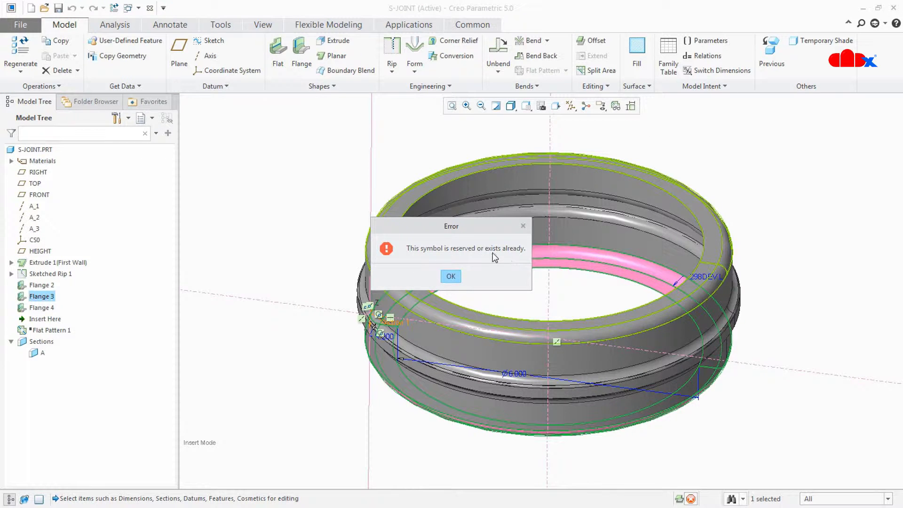
{"action": "left_click", "coordinate": [451, 277]}
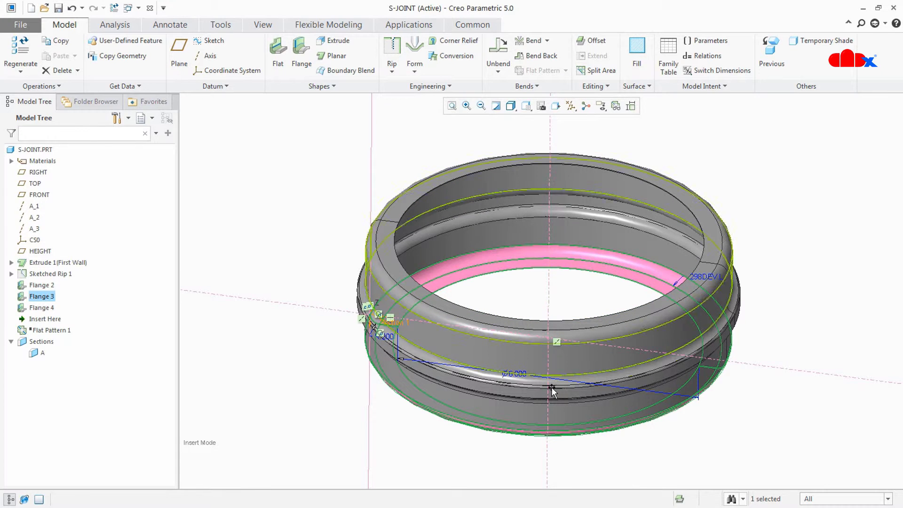
{"action": "left_click", "coordinate": [635, 466]}
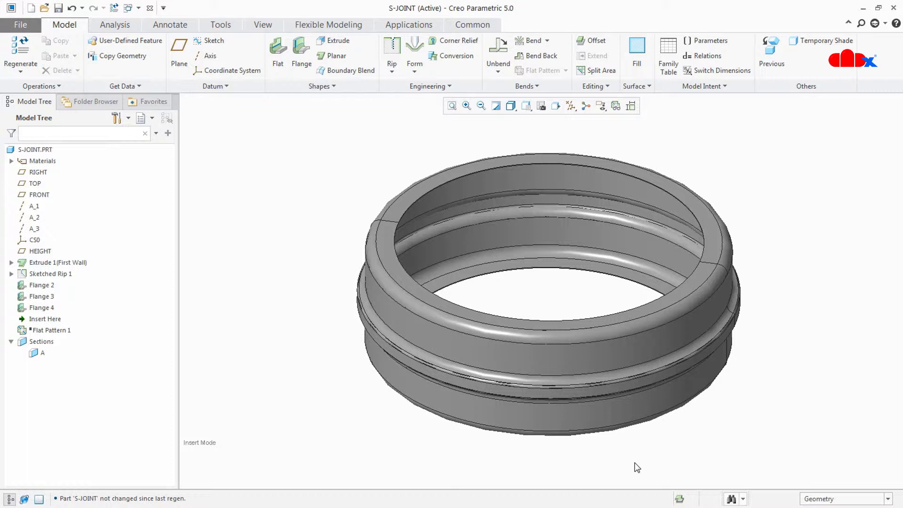
- Search all dimensions in the part for the one whose name is equal to B
{"action": "left_click", "coordinate": [229, 28]}
{"action": "left_click", "coordinate": [151, 52]}
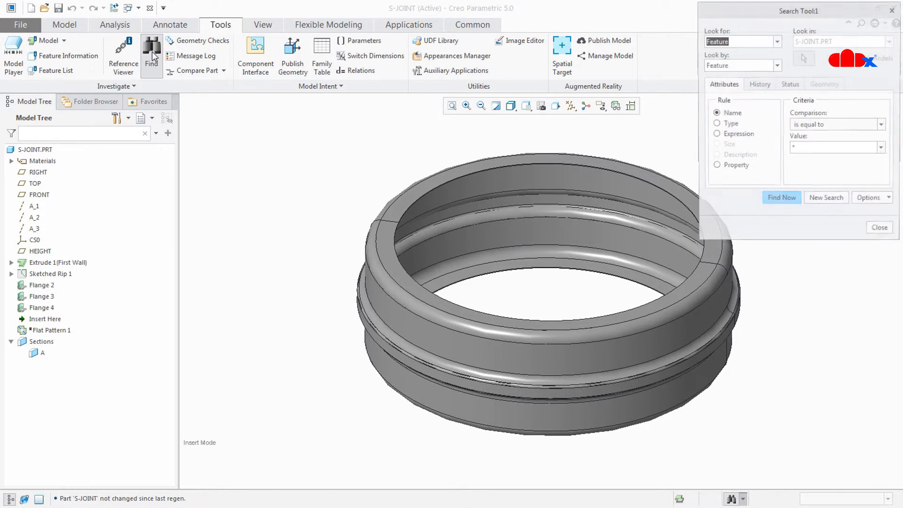
{"action": "left_click", "coordinate": [775, 41]}
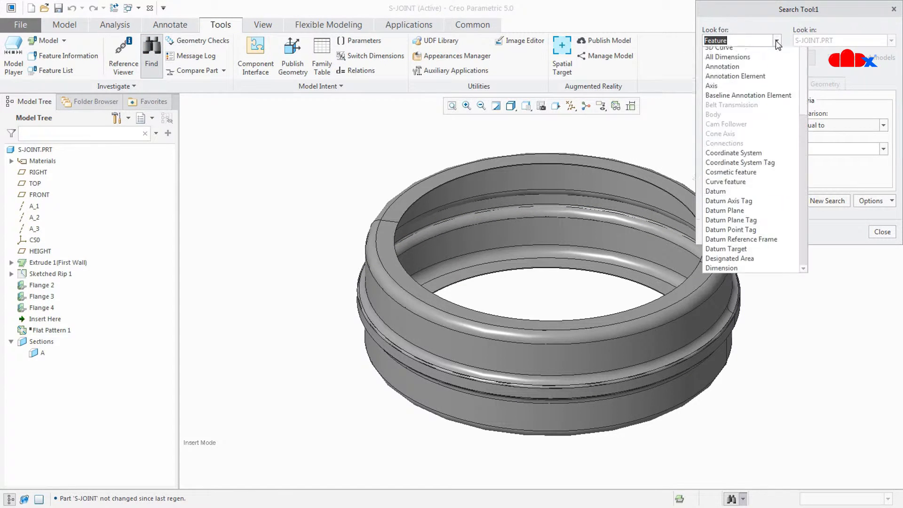
{"action": "left_click", "coordinate": [766, 77]}
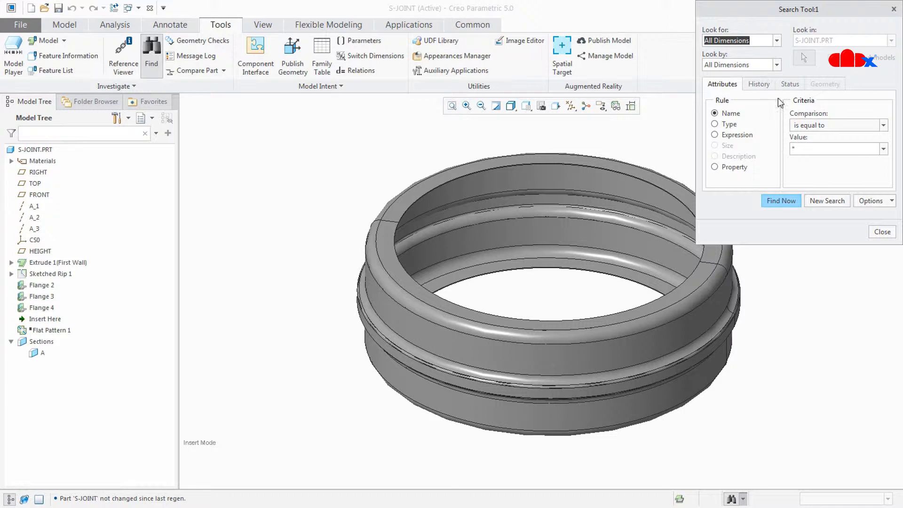
{"action": "double_click", "coordinate": [803, 150]}
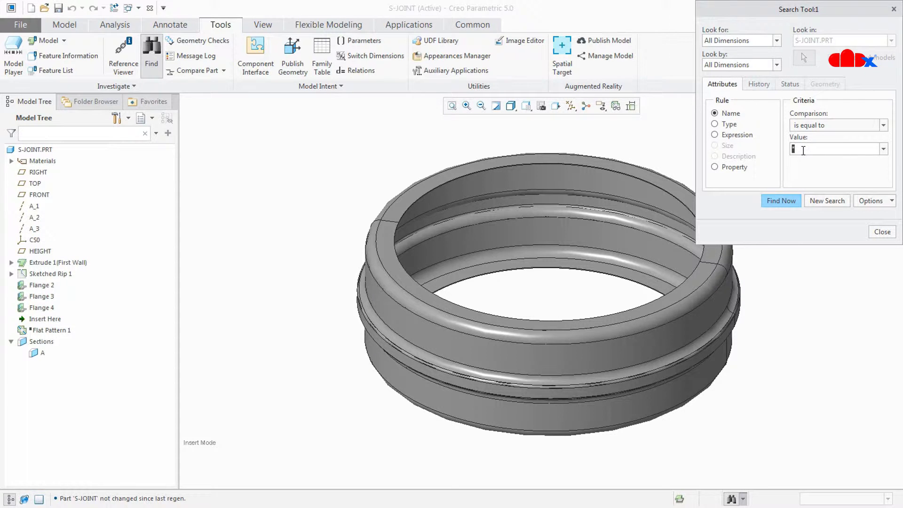
{"action": "type", "text": "B"}
{"action": "left_click", "coordinate": [780, 201]}
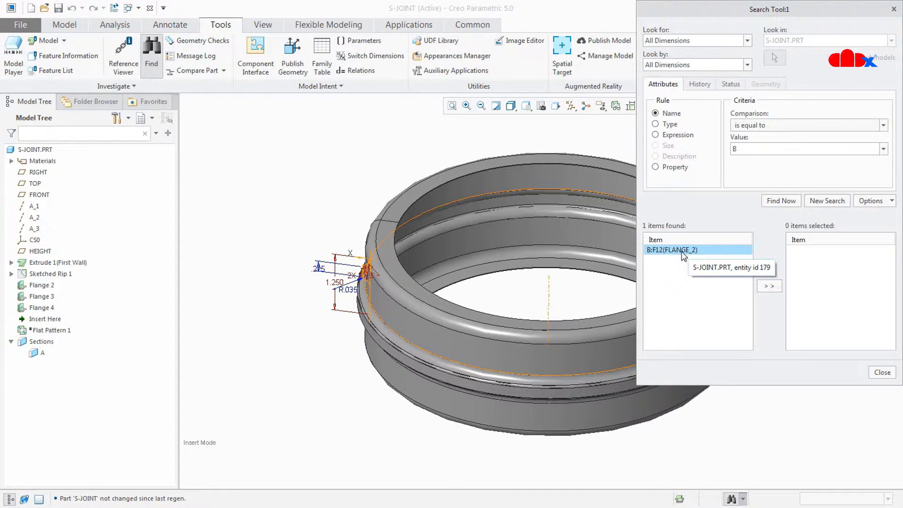
- Add the Feat # column to the model tree
{"action": "left_click", "coordinate": [117, 118]}
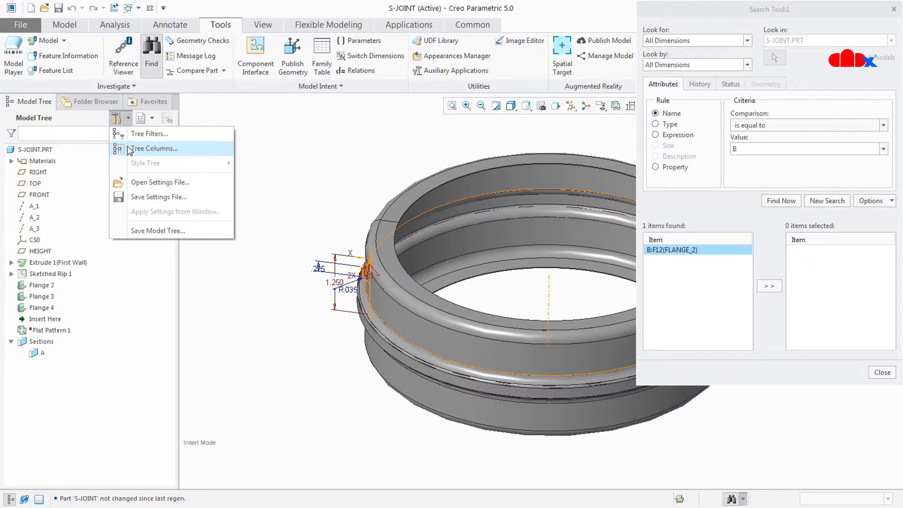
{"action": "left_click", "coordinate": [129, 149]}
{"action": "left_click", "coordinate": [331, 229]}
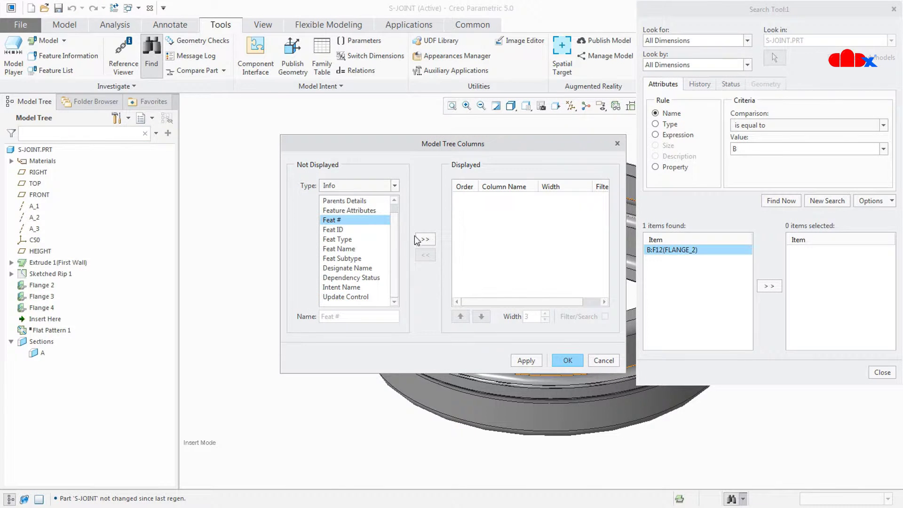
{"action": "left_click", "coordinate": [426, 240]}
{"action": "left_click", "coordinate": [535, 361]}
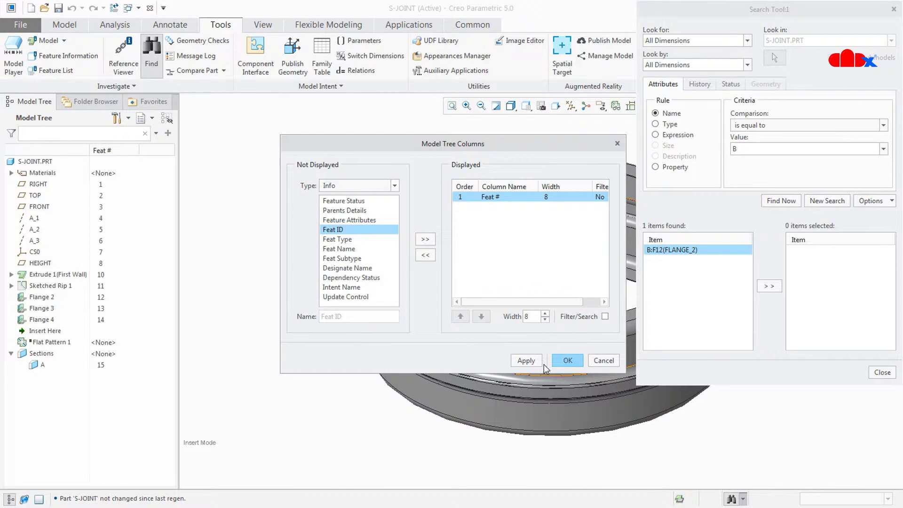
- Accept the model tree column layout and close the dimension search
{"action": "left_click", "coordinate": [572, 360]}
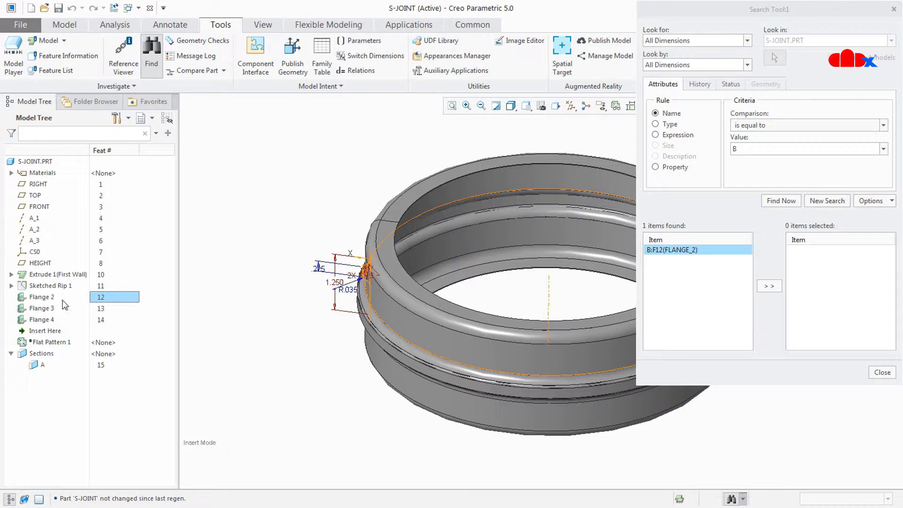
{"action": "left_click", "coordinate": [885, 372]}
- Open the shape sketch of Flange 2 to examine its profile dimensions, and return to the default model view
{"action": "left_click", "coordinate": [39, 296]}
{"action": "left_click", "coordinate": [60, 236]}
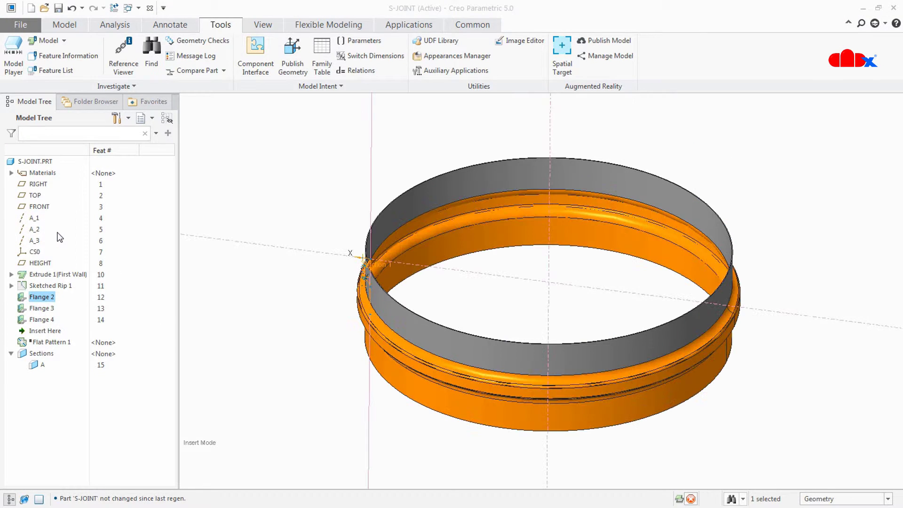
{"action": "left_click", "coordinate": [111, 87]}
{"action": "left_click", "coordinate": [124, 122]}
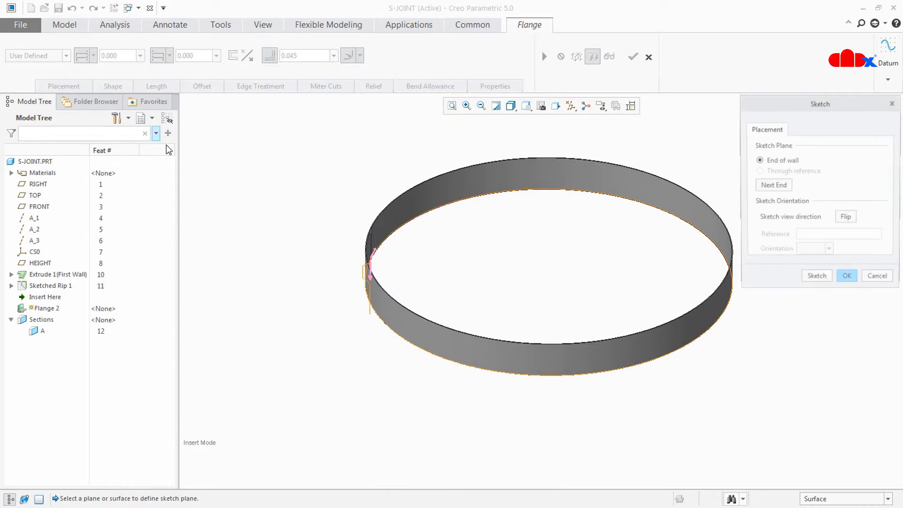
{"action": "left_click", "coordinate": [828, 281]}
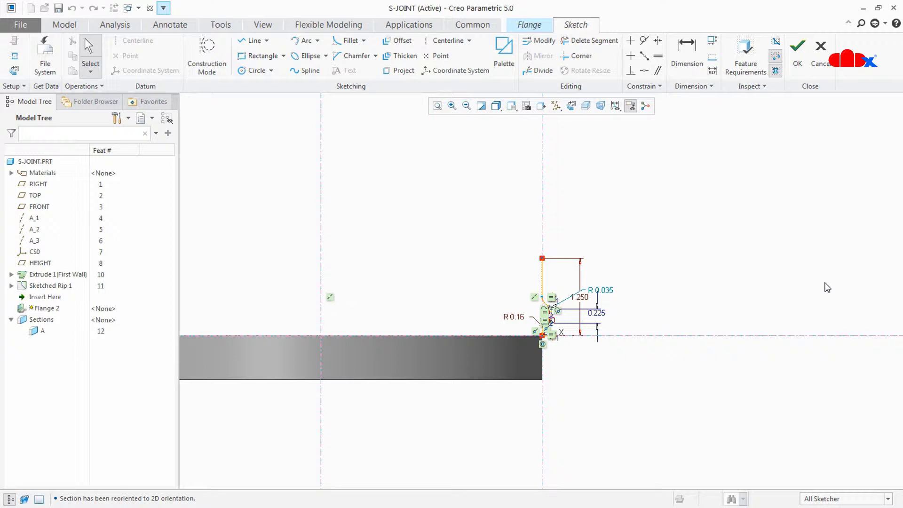
{"action": "scroll", "coordinate": [512, 353], "scroll_direction": "down", "scroll_amount": 4}
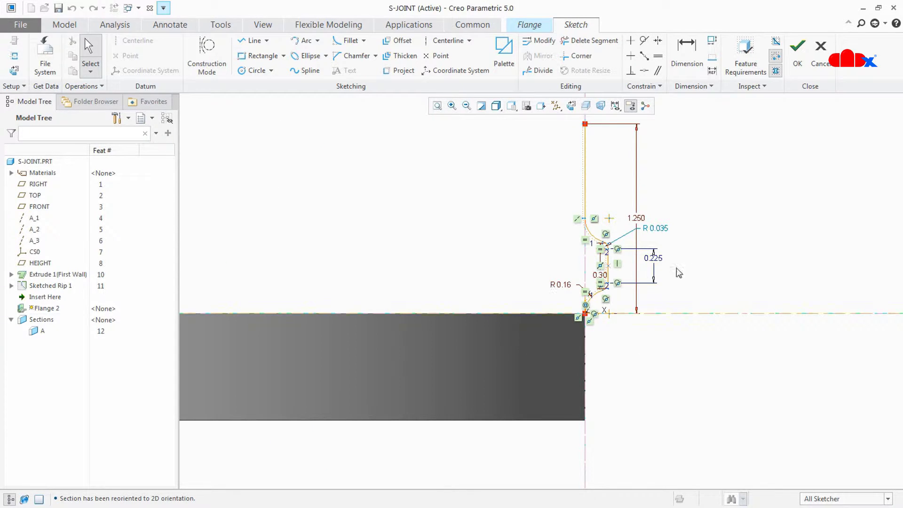
{"action": "middle_click", "coordinate": [664, 346]}
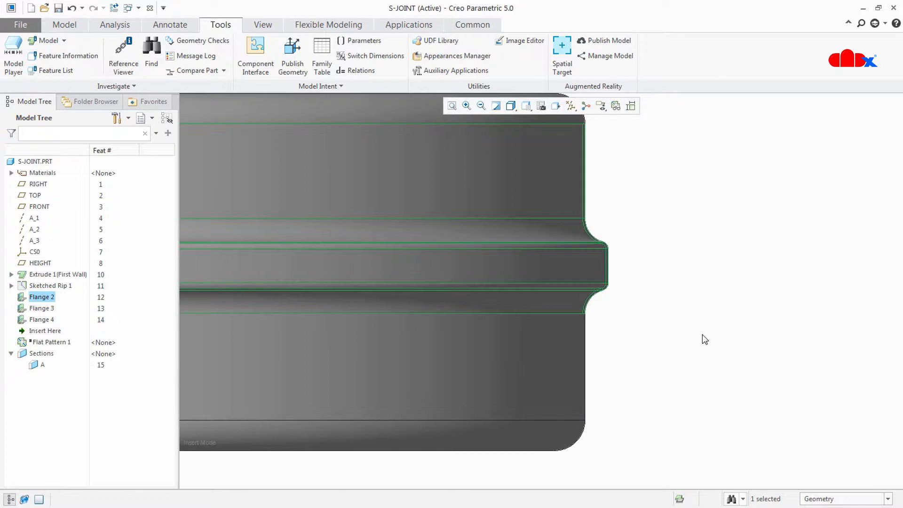
{"action": "key", "text": "ctrl+d"}
{"action": "scroll", "coordinate": [762, 328], "scroll_direction": "up", "scroll_amount": 2}
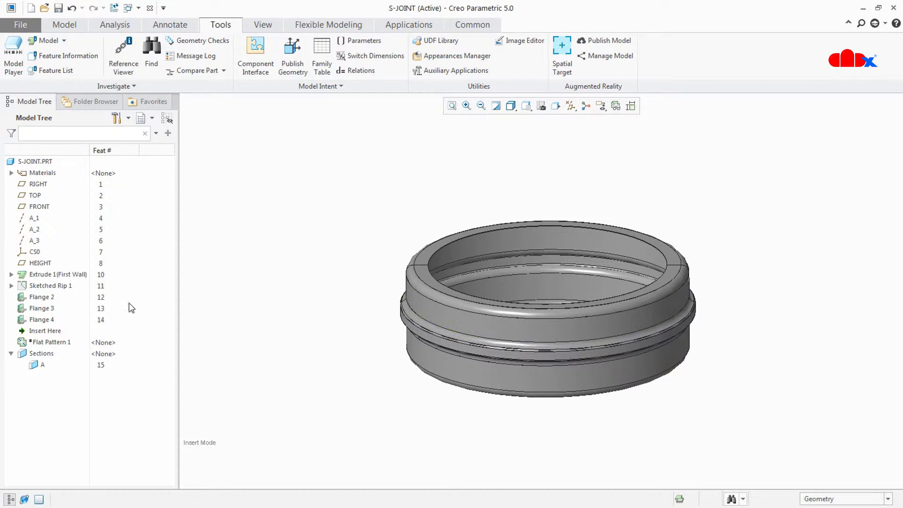
- Redefine Flange 2, save its shape sketch as a section file, and complete the sketch and the feature
{"action": "left_click", "coordinate": [42, 297]}
{"action": "left_click", "coordinate": [52, 230]}
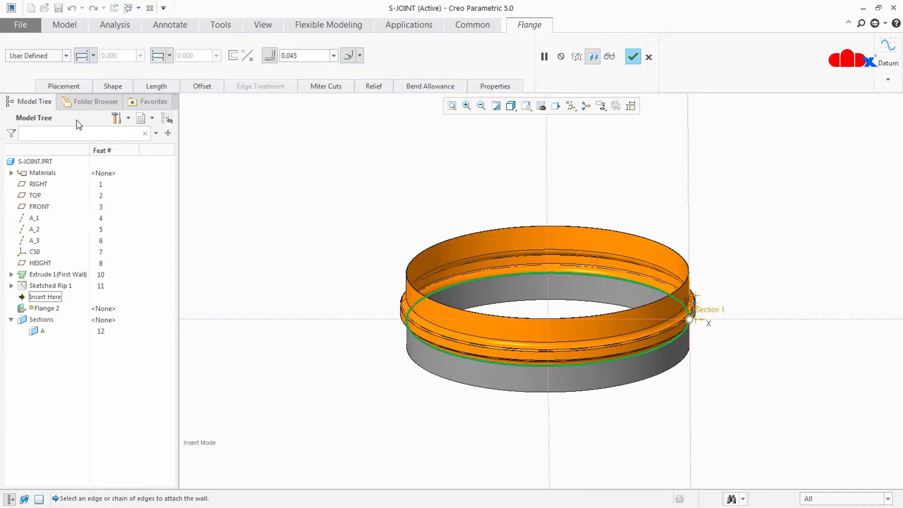
{"action": "left_click", "coordinate": [105, 89]}
{"action": "left_click", "coordinate": [132, 123]}
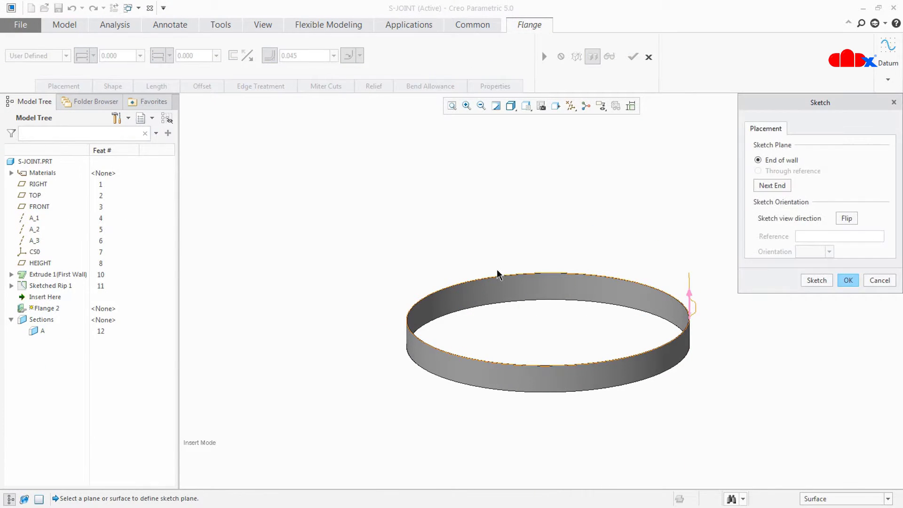
{"action": "left_click", "coordinate": [809, 280]}
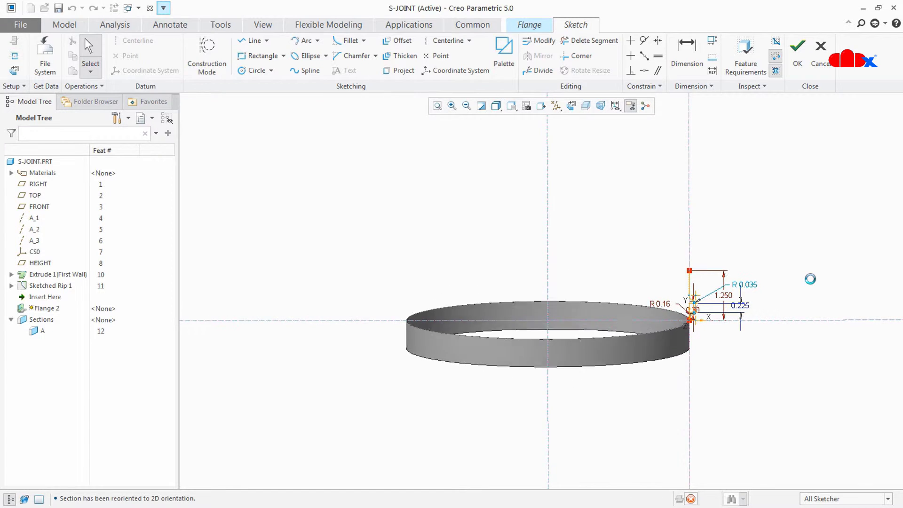
{"action": "left_click", "coordinate": [59, 8]}
{"action": "left_click", "coordinate": [797, 51]}
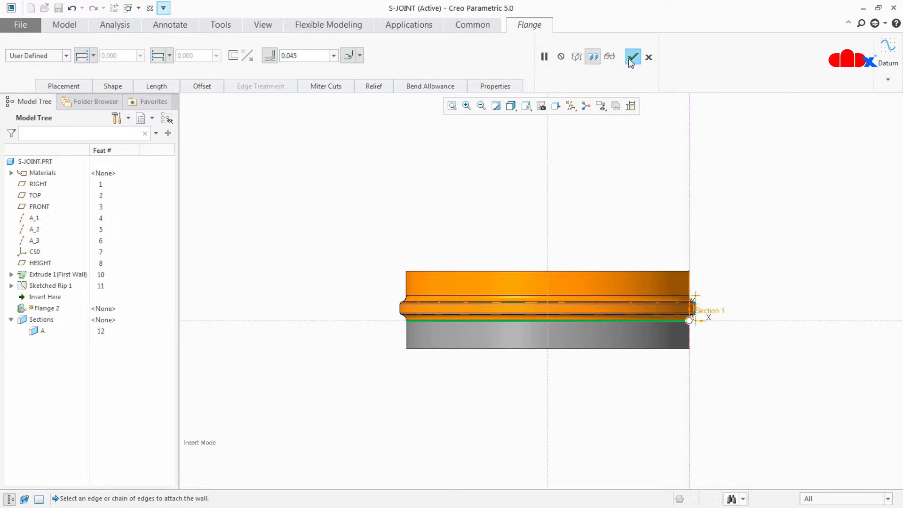
{"action": "left_click", "coordinate": [631, 59]}
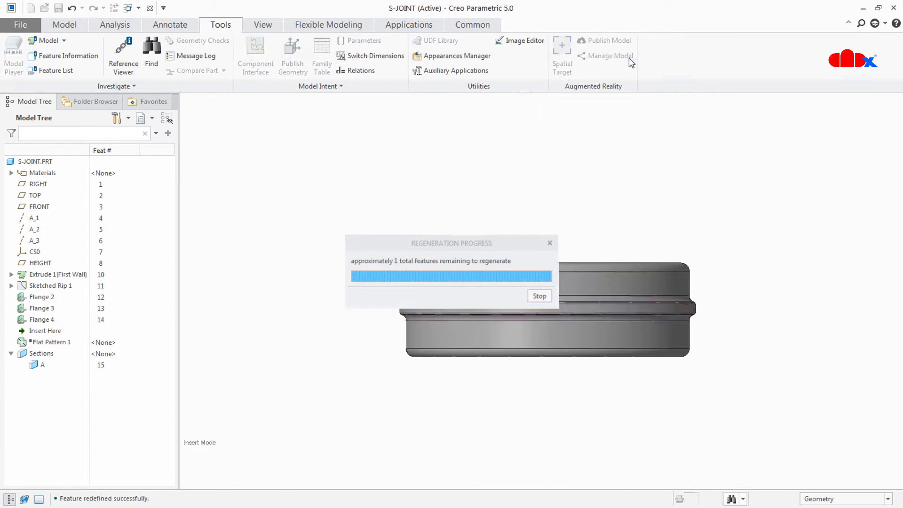
- Move the insertion point directly below Flange 2 and delete Flange 2 with its child Flange 3 set to Suspend
{"action": "left_click", "coordinate": [401, 170]}
{"action": "left_click_drag", "start_coordinate": [45, 330], "coordinate": [49, 304]}
{"action": "right_click", "coordinate": [49, 303]}
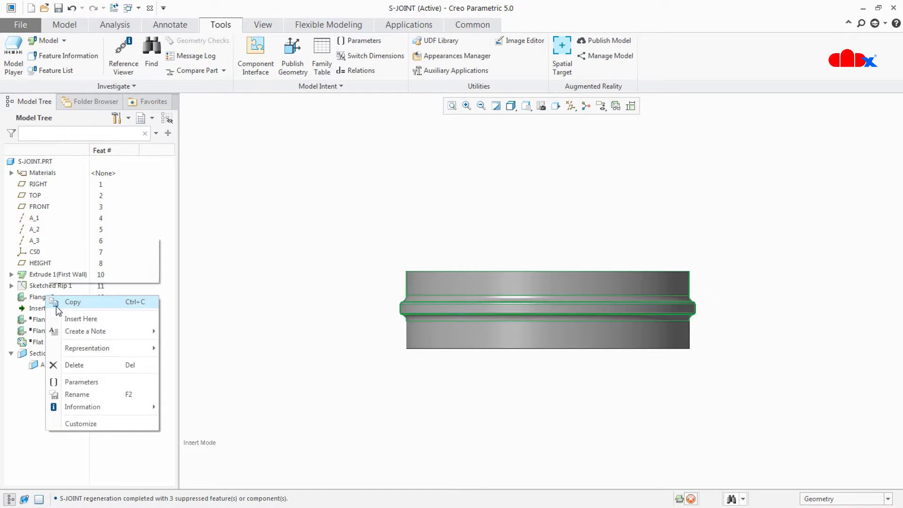
{"action": "left_click", "coordinate": [71, 366]}
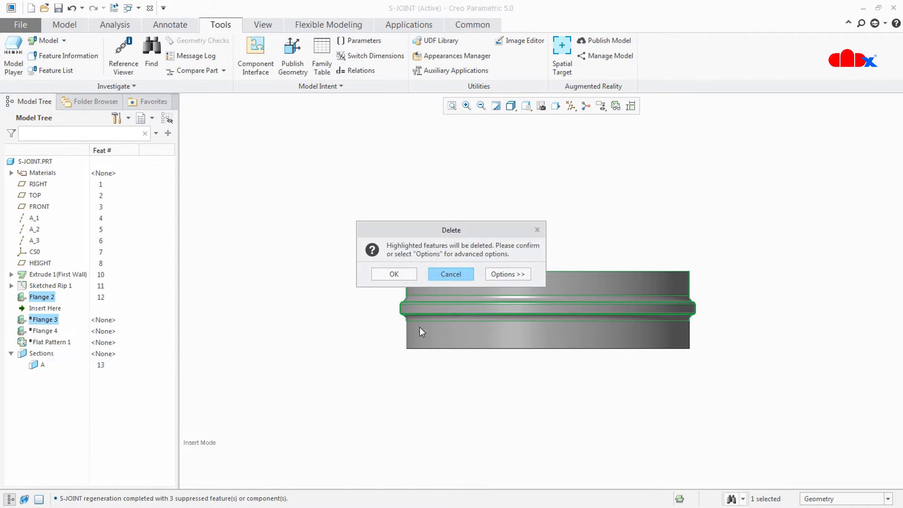
{"action": "left_click", "coordinate": [524, 275]}
{"action": "right_click", "coordinate": [394, 210]}
{"action": "left_click", "coordinate": [420, 228]}
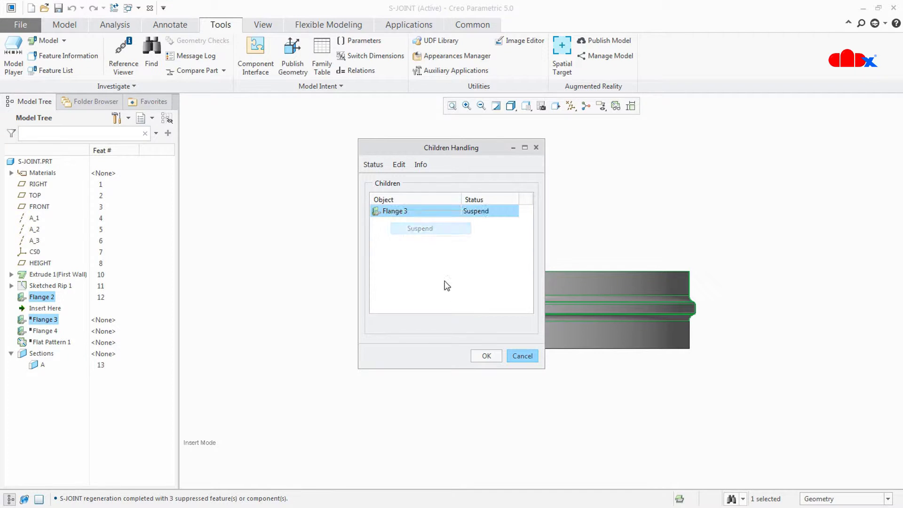
{"action": "left_click", "coordinate": [486, 356]}
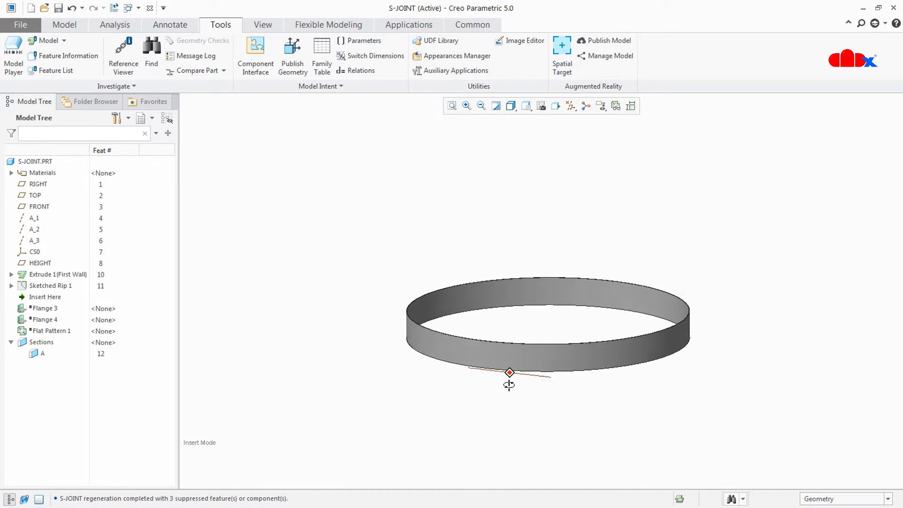
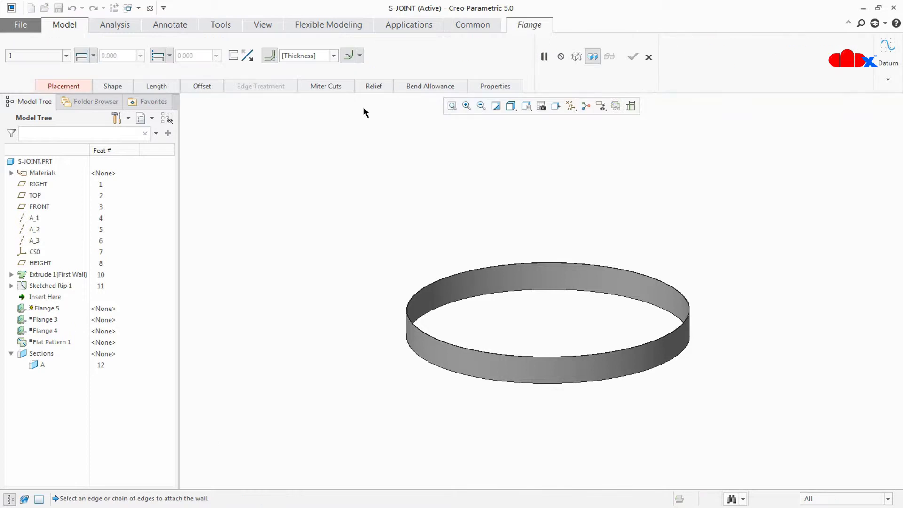
- Start a new I-shaped Flange wall along the complete upper edge loop of the first wall, extending inward about 1.313
{"action": "scroll", "coordinate": [707, 340], "scroll_direction": "up", "scroll_amount": 5}
{"action": "left_click", "coordinate": [653, 289]}
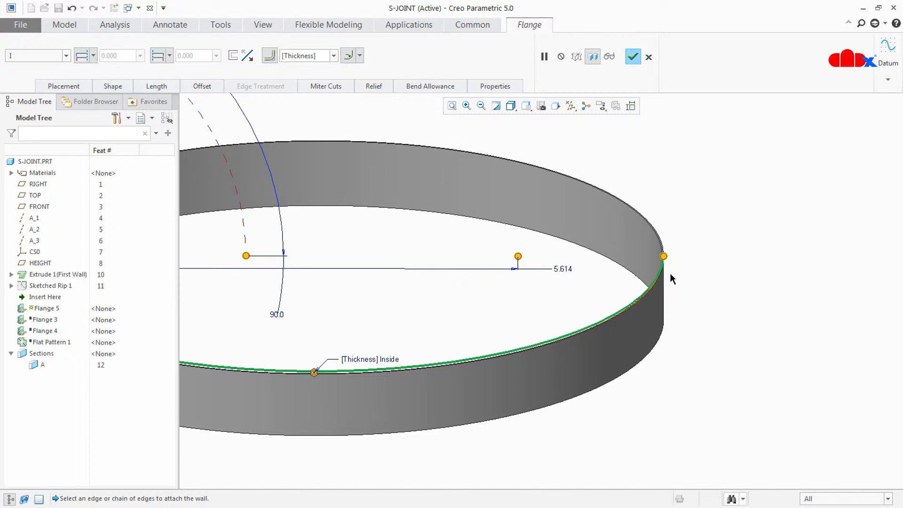
{"action": "left_click", "coordinate": [664, 241], "text": "shift"}
{"action": "scroll", "coordinate": [719, 274], "scroll_direction": "down", "scroll_amount": 5}
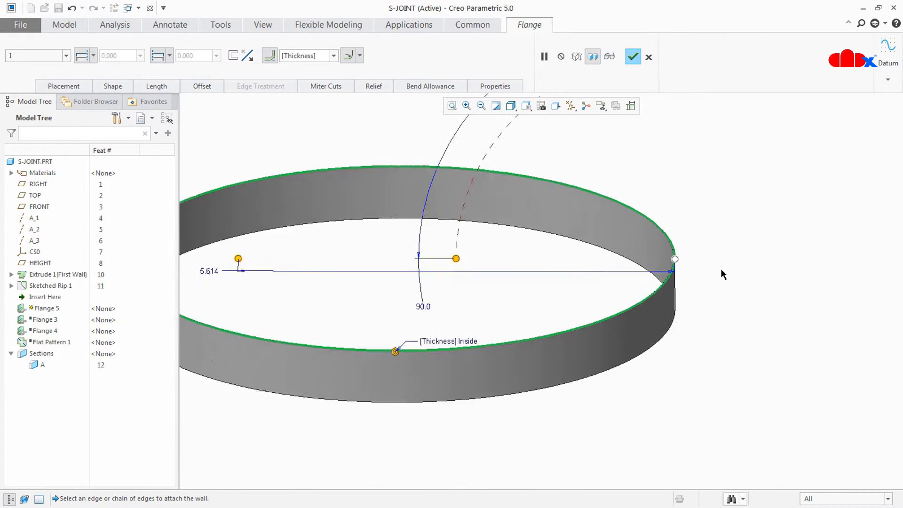
{"action": "left_click_drag", "start_coordinate": [412, 263], "coordinate": [623, 263]}
- Open the new flange's shape sketch and delete its default straight profile line
{"action": "left_click", "coordinate": [116, 87]}
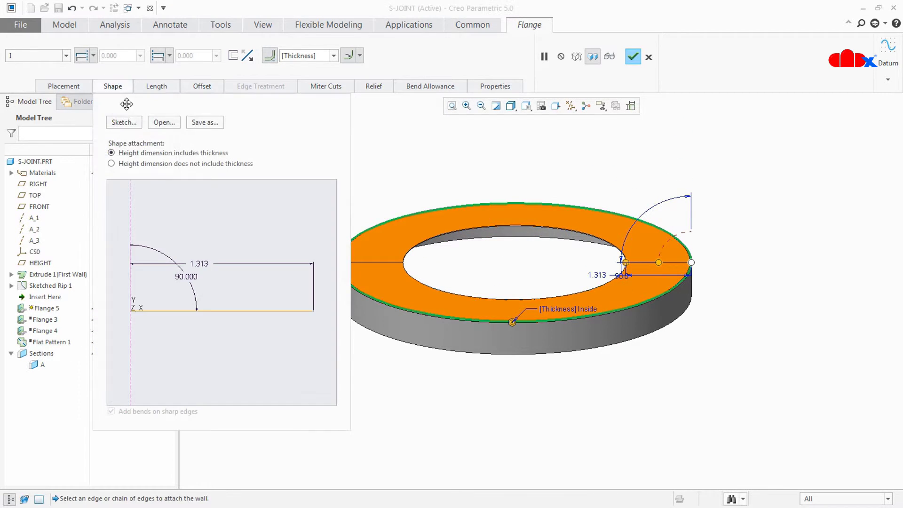
{"action": "left_click", "coordinate": [122, 121]}
{"action": "left_click", "coordinate": [812, 280]}
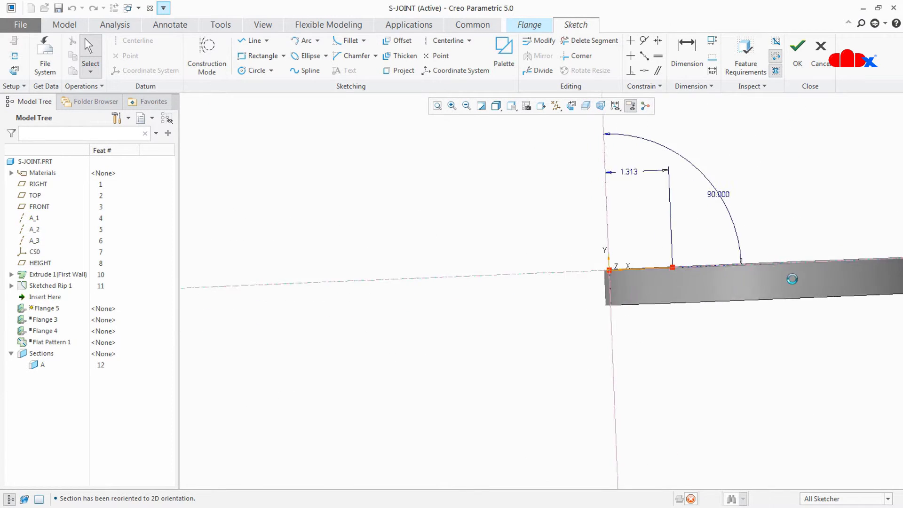
{"action": "scroll", "coordinate": [622, 296], "scroll_direction": "down", "scroll_amount": 3}
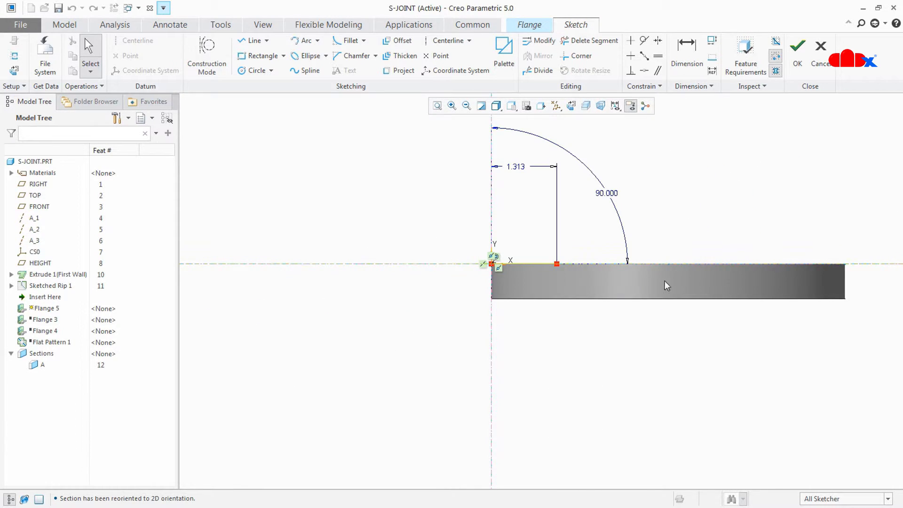
{"action": "scroll", "coordinate": [667, 286], "scroll_direction": "down", "scroll_amount": 1}
{"action": "left_click", "coordinate": [495, 264]}
{"action": "key", "text": "Delete"}
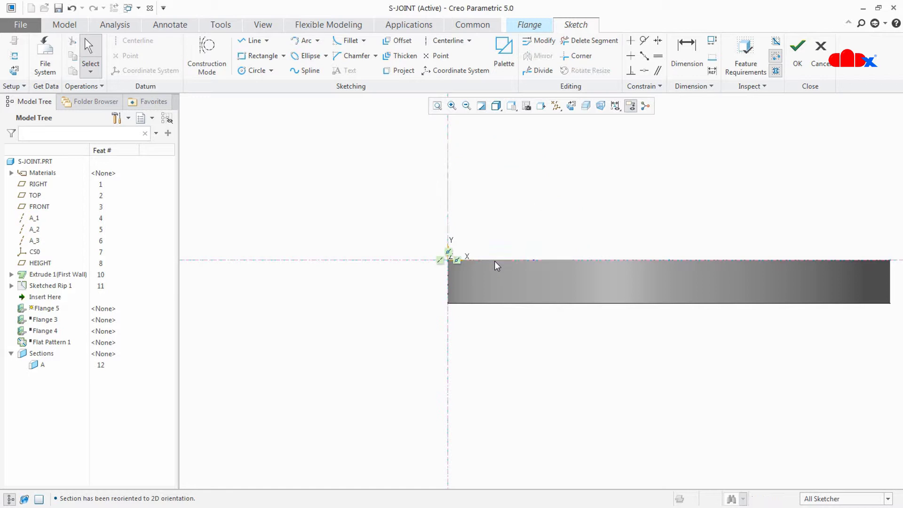
- Insert the saved section s2d0002 from the Sketcher Palette and move its placement handle to the lower end of its outer arc
{"action": "left_click", "coordinate": [502, 56]}
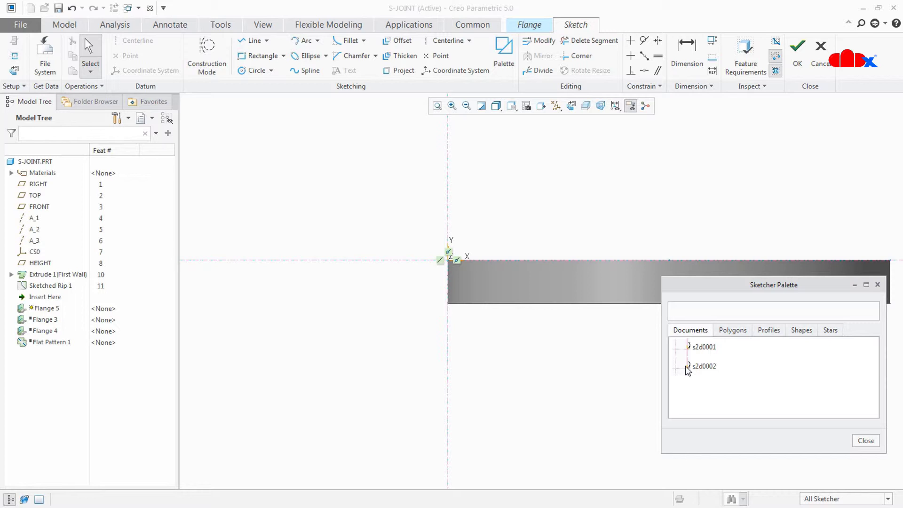
{"action": "left_click_drag", "start_coordinate": [687, 371], "coordinate": [610, 224]}
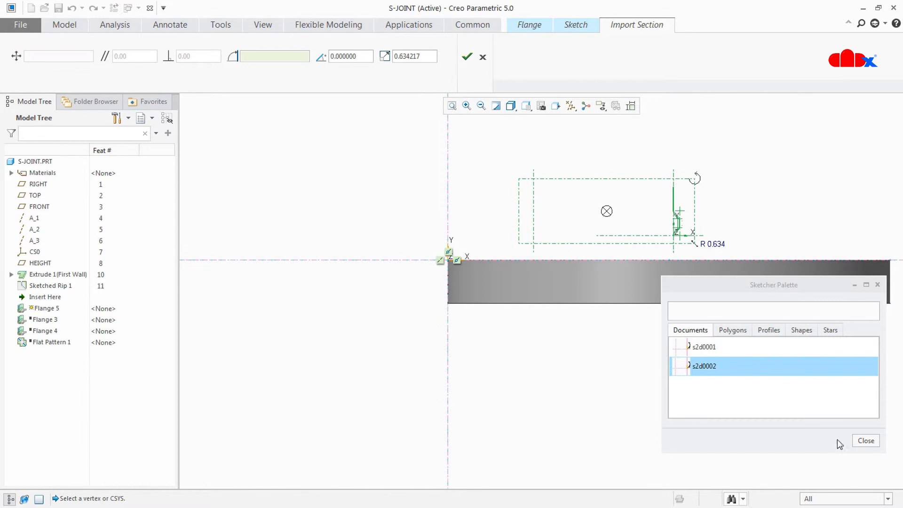
{"action": "left_click", "coordinate": [864, 441]}
{"action": "scroll", "coordinate": [696, 236], "scroll_direction": "down", "scroll_amount": 3}
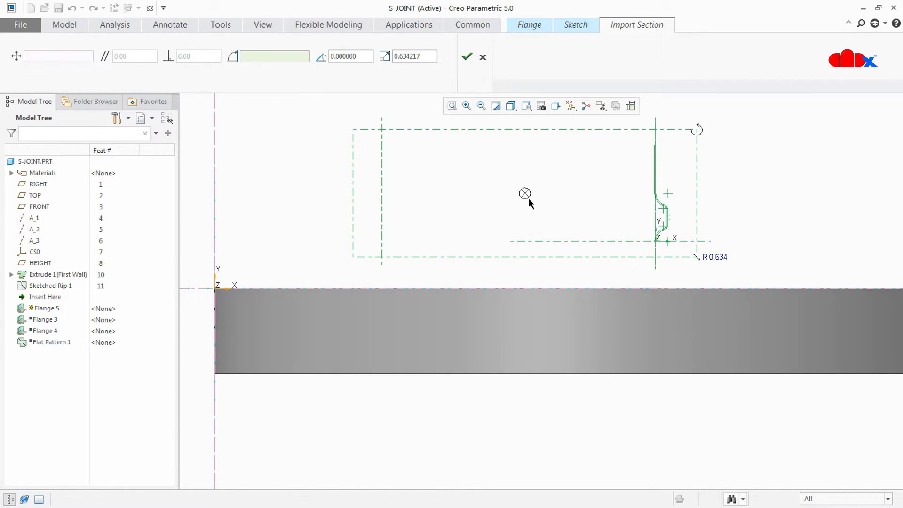
{"action": "left_click_drag", "start_coordinate": [527, 198], "coordinate": [656, 238]}
{"action": "scroll", "coordinate": [657, 239], "scroll_direction": "down", "scroll_amount": 2}
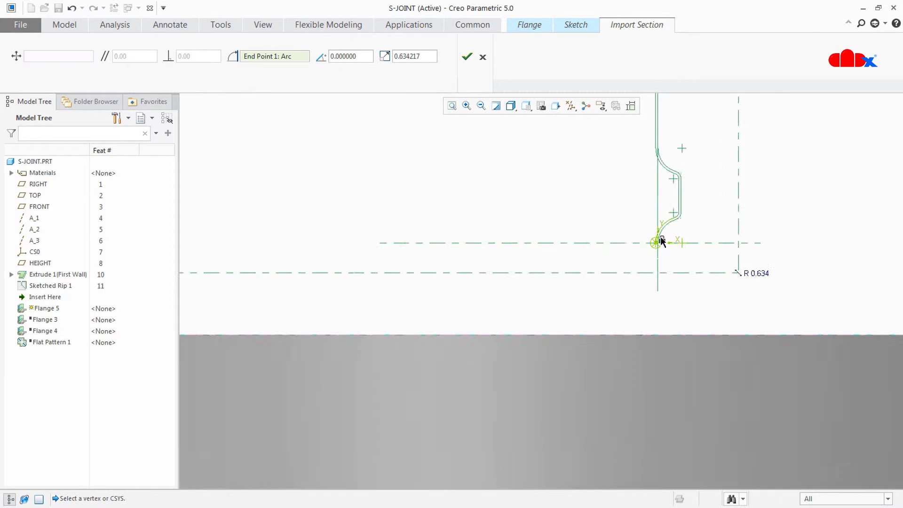
{"action": "scroll", "coordinate": [661, 241], "scroll_direction": "down", "scroll_amount": 5}
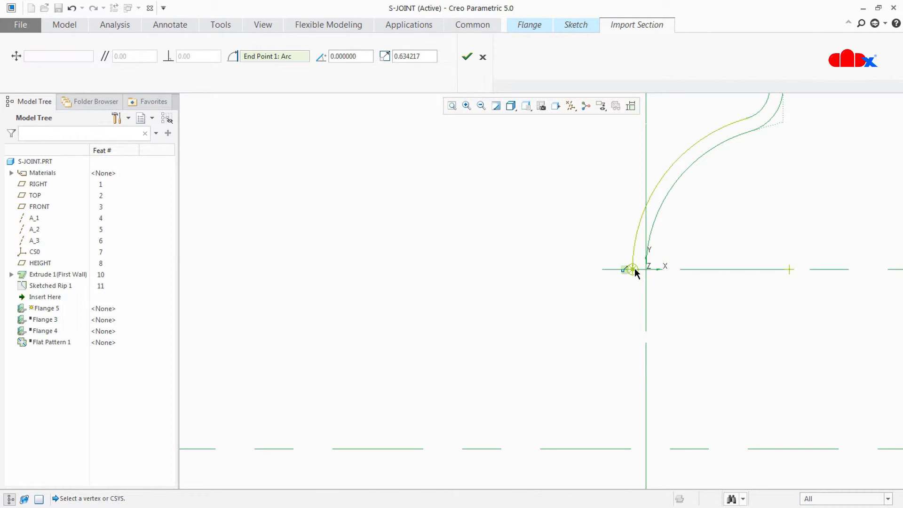
{"action": "left_click_drag", "start_coordinate": [635, 269], "coordinate": [653, 282]}
- Set the imported section's scale to 1, place it on the wall's upper corner at the sketch origin, and accept the import
{"action": "double_click", "coordinate": [428, 53]}
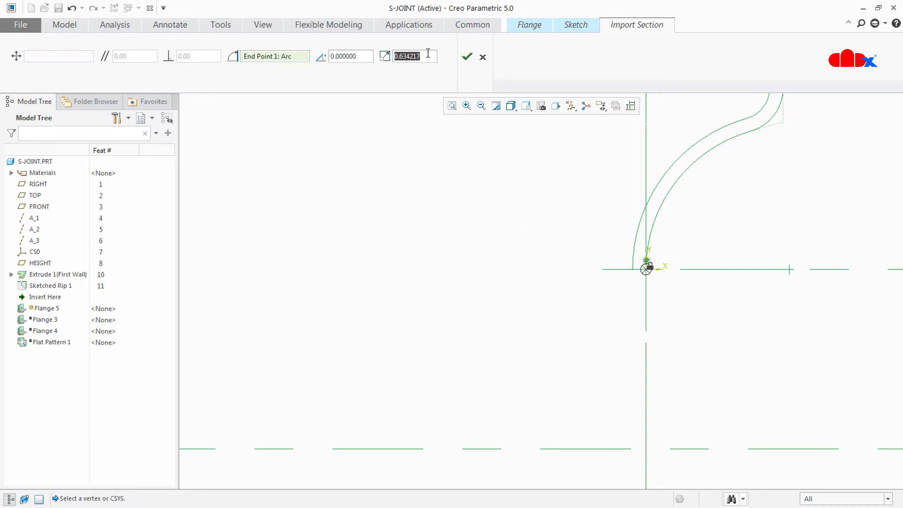
{"action": "type", "text": "1"}
{"action": "scroll", "coordinate": [540, 227], "scroll_direction": "up", "scroll_amount": 5}
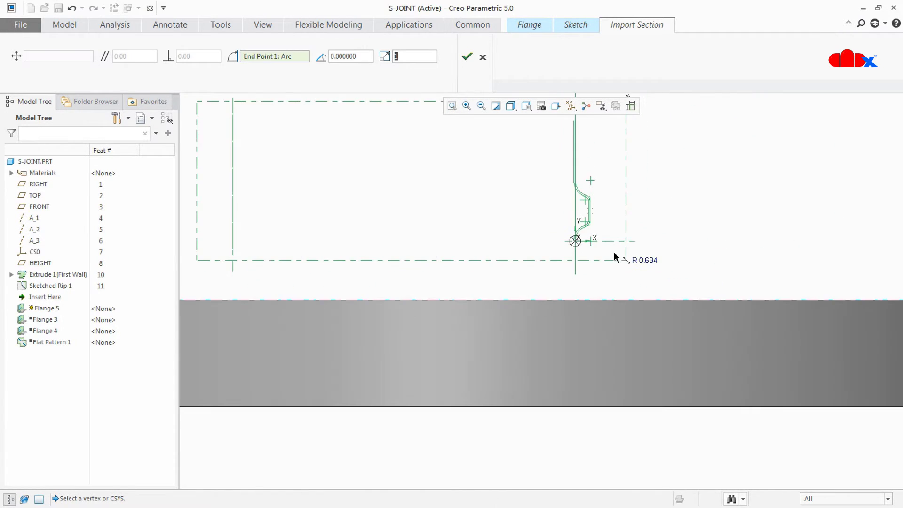
{"action": "scroll", "coordinate": [657, 260], "scroll_direction": "up", "scroll_amount": 2}
{"action": "left_click_drag", "start_coordinate": [601, 247], "coordinate": [250, 283]}
{"action": "scroll", "coordinate": [249, 291], "scroll_direction": "down", "scroll_amount": 5}
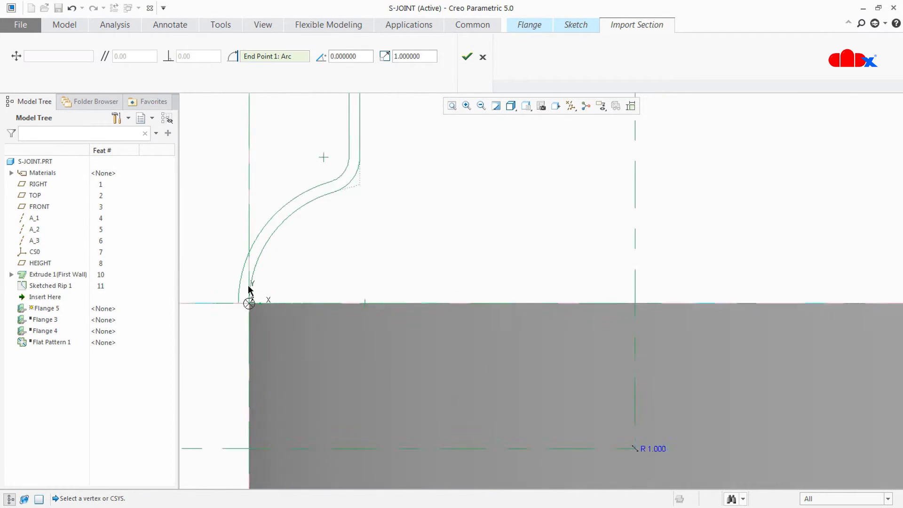
{"action": "left_click", "coordinate": [467, 57]}
- Complete the new flange's shape sketch with the imported section attached at the wall's upper corner
{"action": "scroll", "coordinate": [540, 275], "scroll_direction": "up", "scroll_amount": 3}
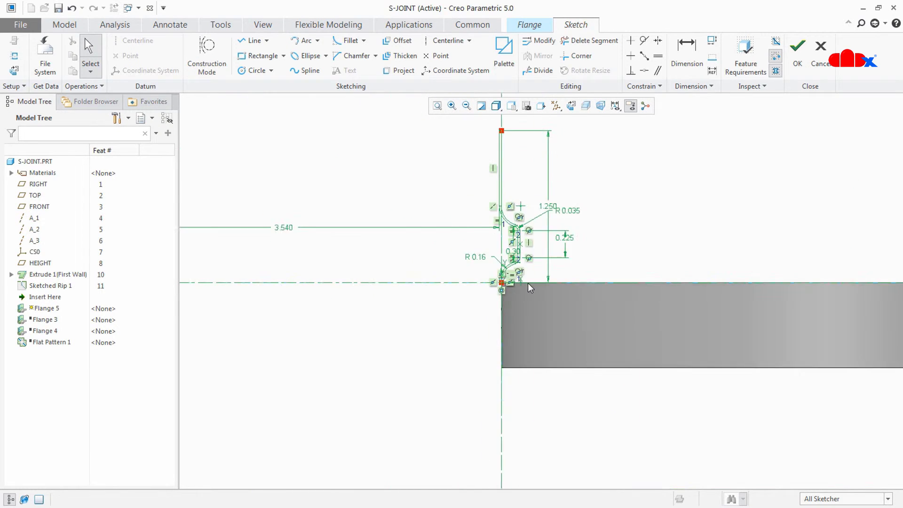
{"action": "scroll", "coordinate": [564, 261], "scroll_direction": "down", "scroll_amount": 5}
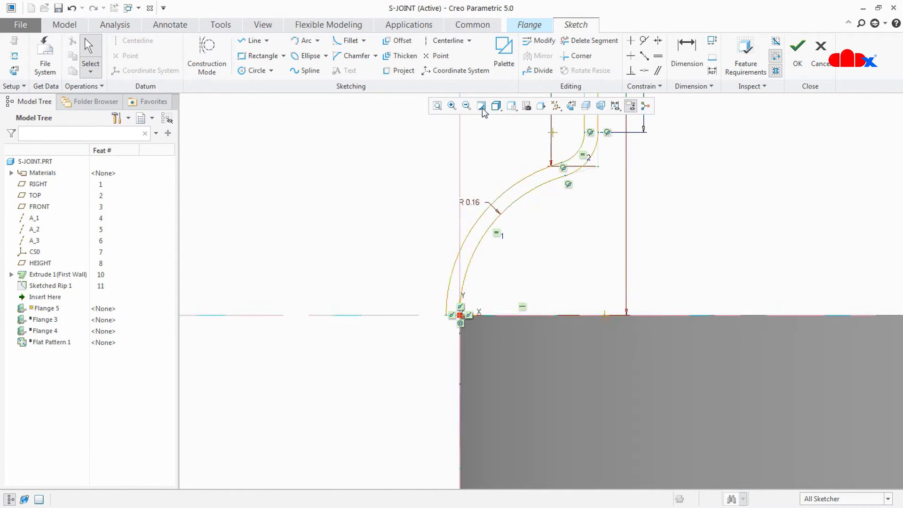
{"action": "scroll", "coordinate": [578, 252], "scroll_direction": "up", "scroll_amount": 5}
{"action": "left_click", "coordinate": [795, 75]}
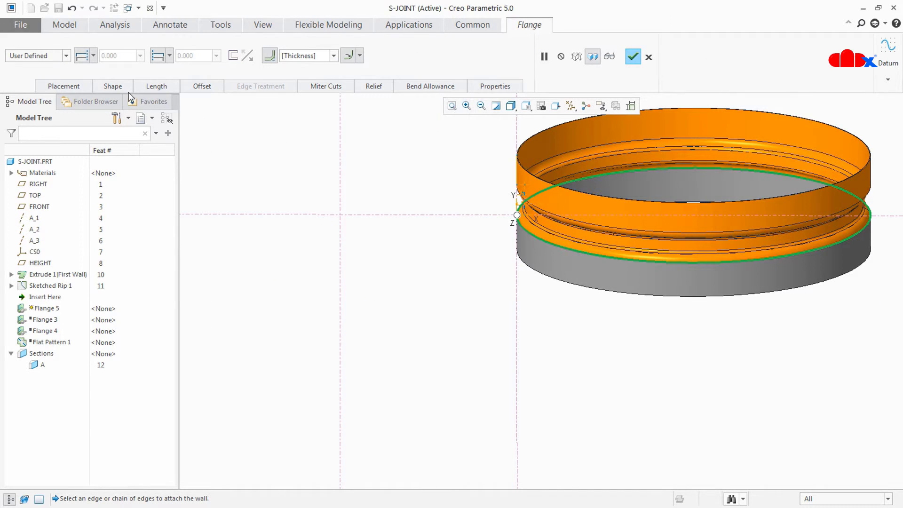
- Reopen the flange's shape sketch, flip its view direction so the bead faces outward, and accept the flange
{"action": "left_click", "coordinate": [125, 87]}
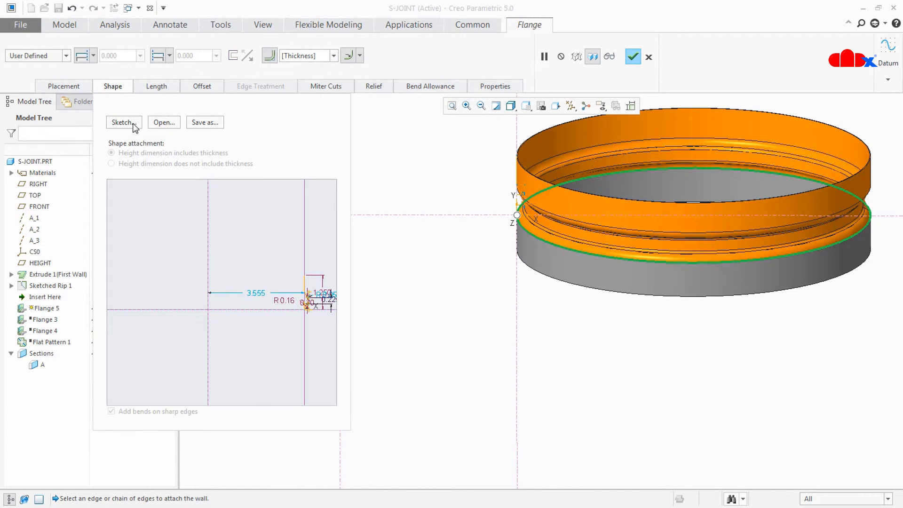
{"action": "left_click", "coordinate": [123, 122]}
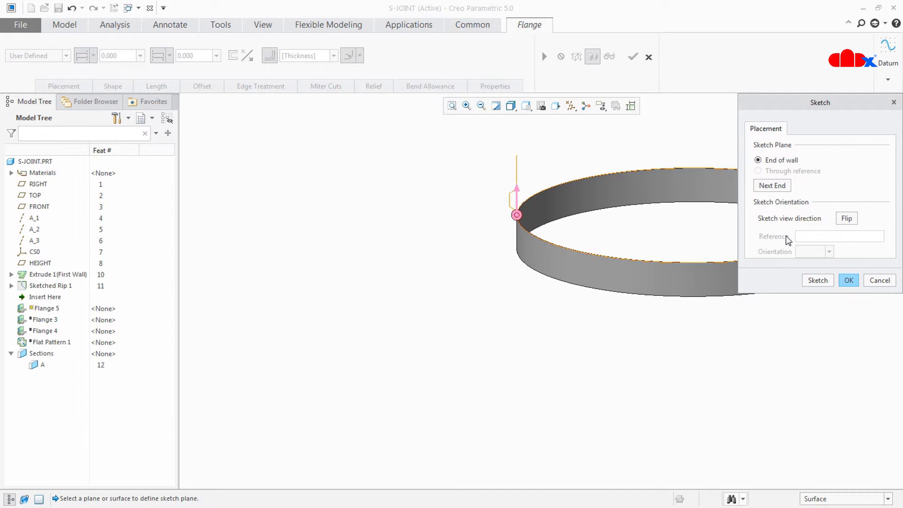
{"action": "left_click", "coordinate": [817, 281]}
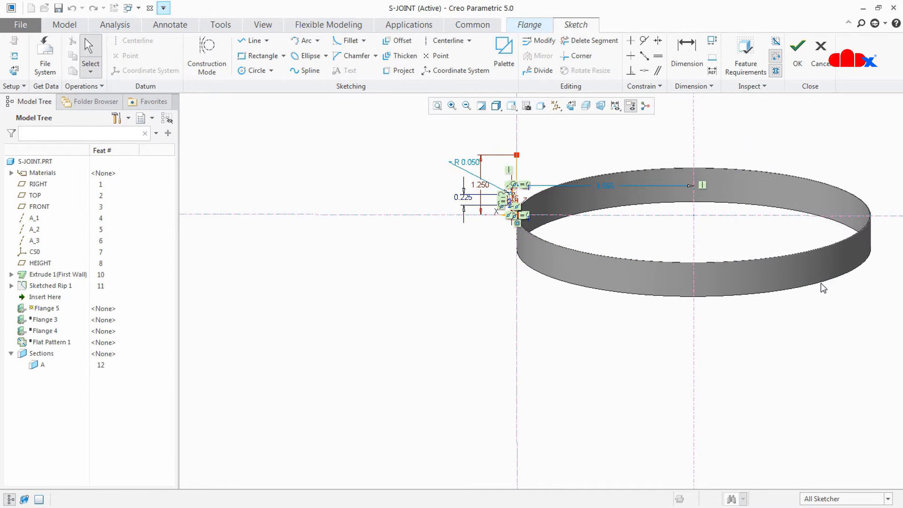
{"action": "left_click", "coordinate": [797, 60]}
{"action": "left_click", "coordinate": [632, 56]}
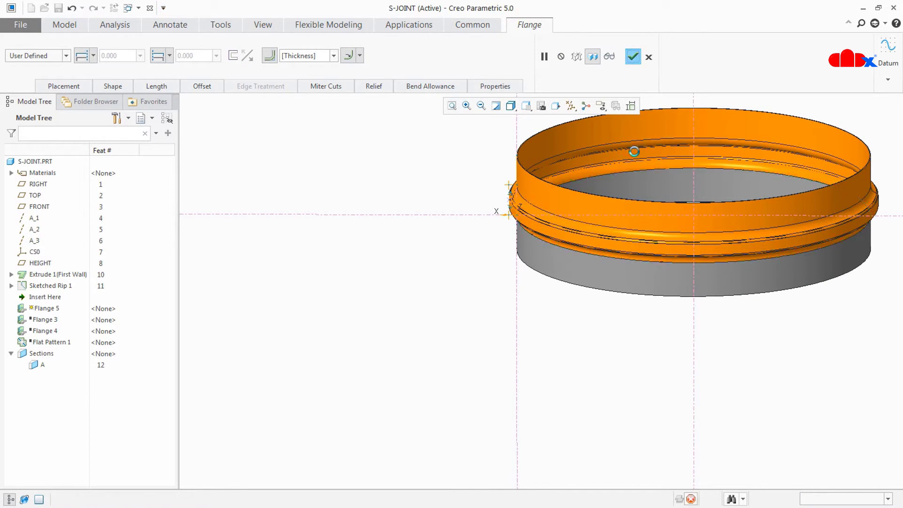
{"action": "middle_click_drag", "start_coordinate": [558, 386], "coordinate": [715, 275]}
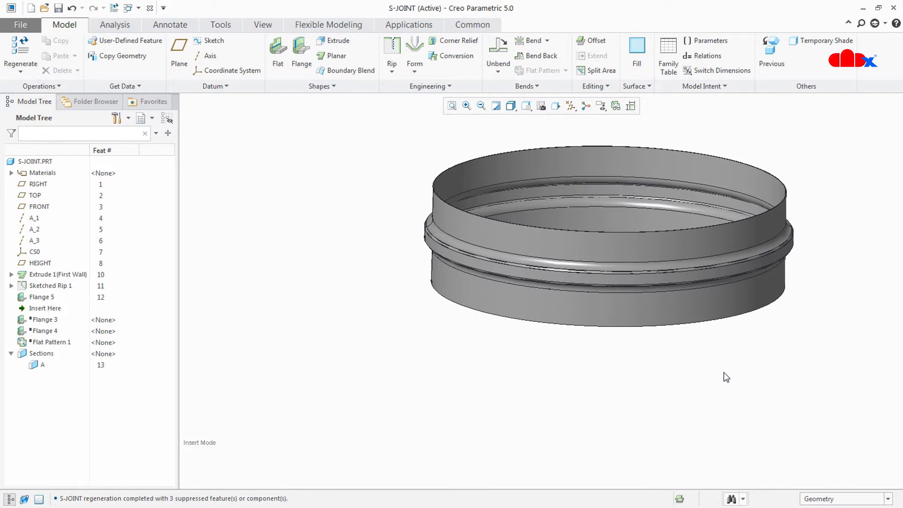
- Resume Flange 3, edit its definition, and reattach it to the complete upper edge loop of Flange 5
{"action": "left_click_drag", "start_coordinate": [45, 308], "coordinate": [46, 323]}
{"action": "right_click", "coordinate": [45, 308]}
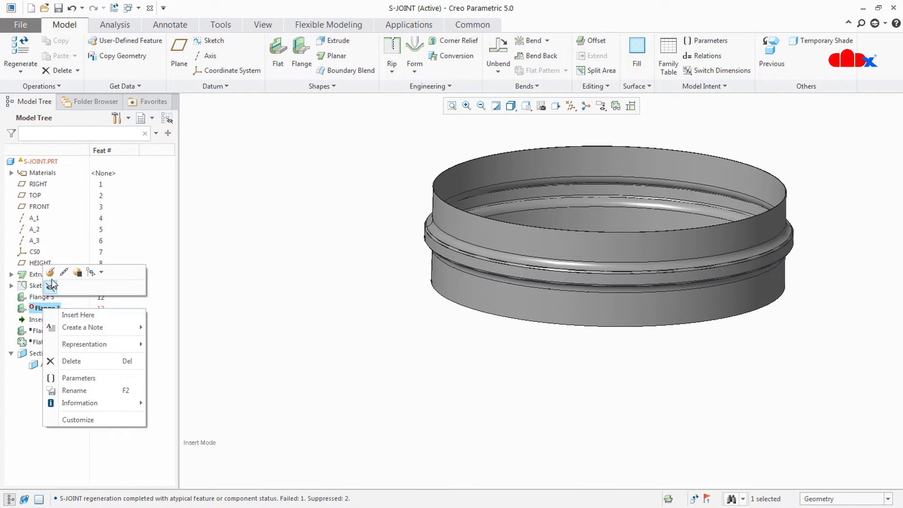
{"action": "left_click", "coordinate": [66, 319]}
{"action": "scroll", "coordinate": [538, 232], "scroll_direction": "down", "scroll_amount": 3}
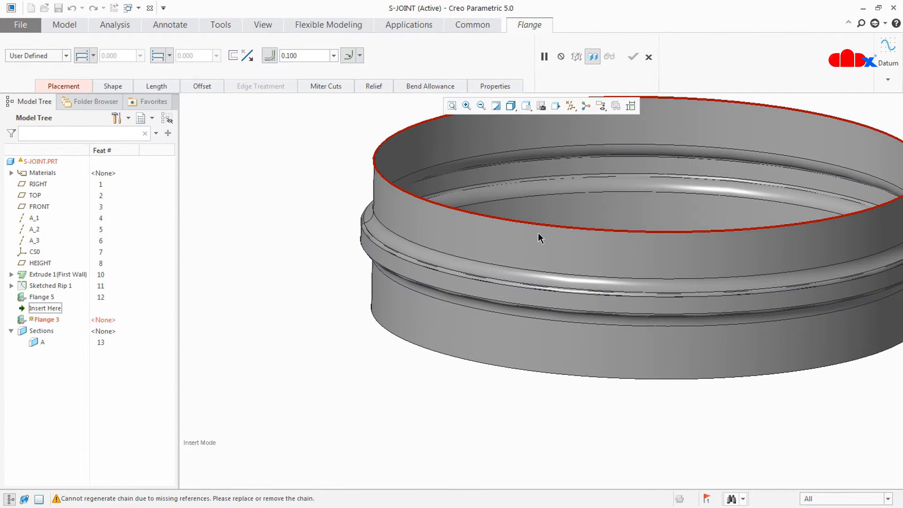
{"action": "scroll", "coordinate": [538, 231], "scroll_direction": "down", "scroll_amount": 2}
{"action": "left_click", "coordinate": [542, 220]}
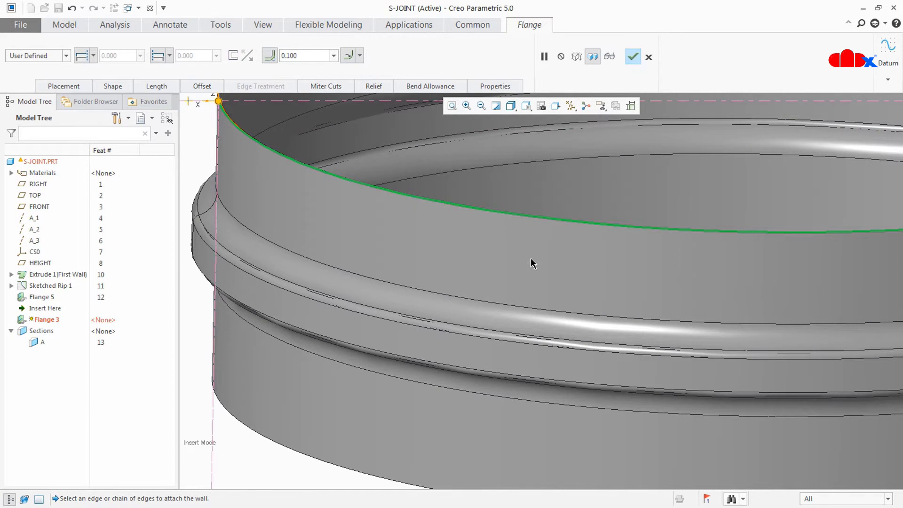
{"action": "scroll", "coordinate": [530, 259], "scroll_direction": "up", "scroll_amount": 5}
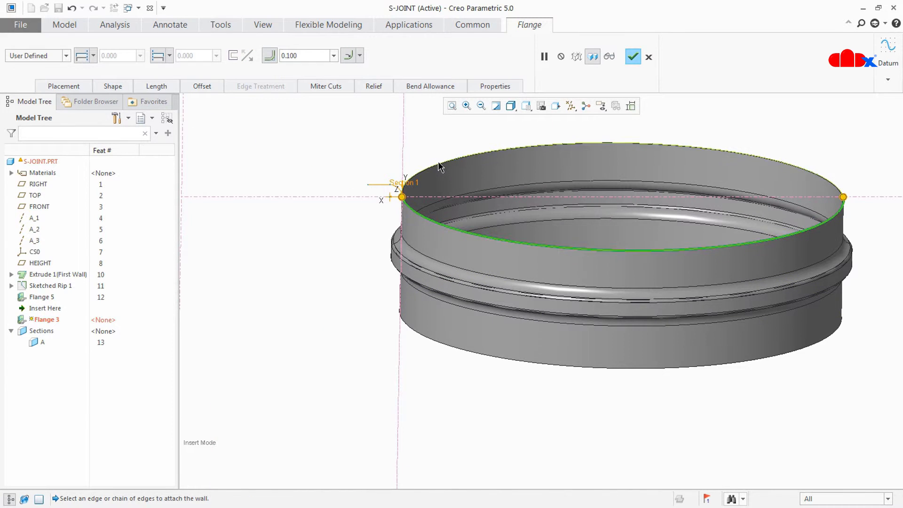
- Flip the view direction of Flange 3's shape sketch so the lip points inward, and accept the redefined flange
{"action": "left_click", "coordinate": [111, 86]}
{"action": "left_click", "coordinate": [125, 123]}
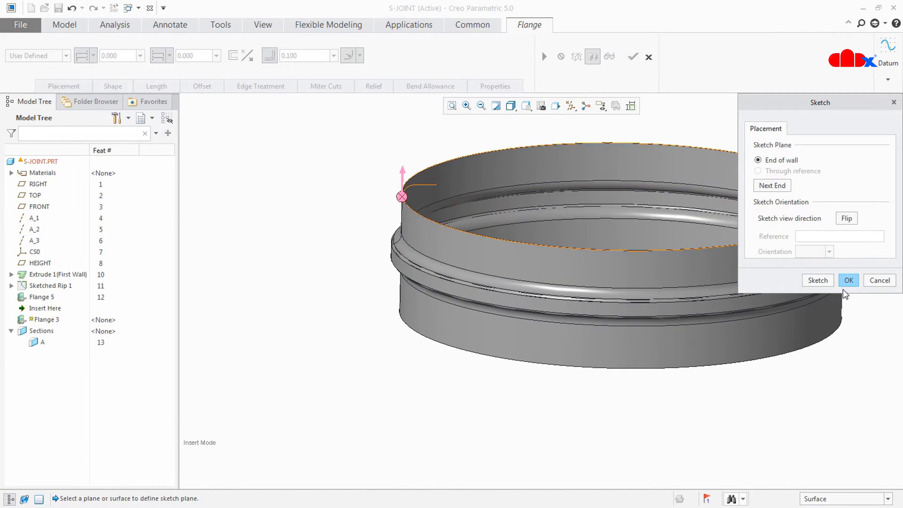
{"action": "left_click", "coordinate": [848, 281]}
{"action": "left_click", "coordinate": [797, 42]}
{"action": "left_click", "coordinate": [632, 57]}
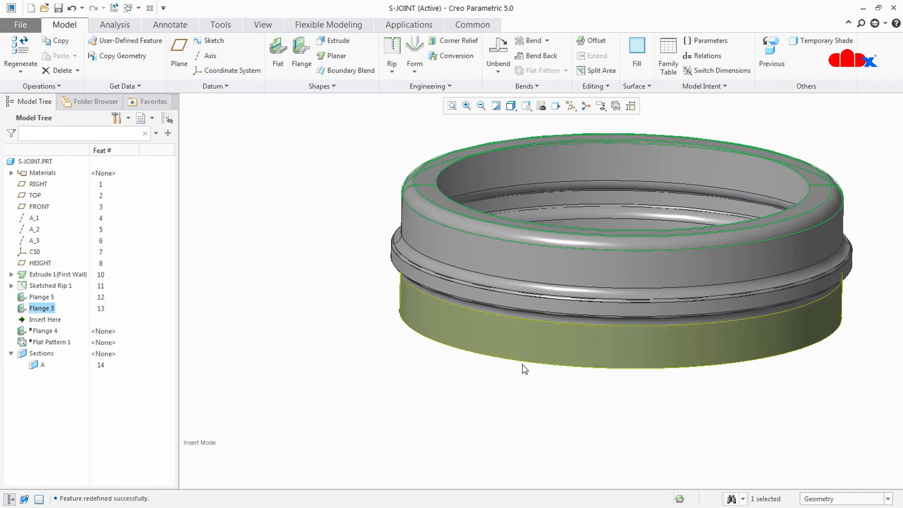
- Resume Flange 4 by moving the model's insertion point below it
{"action": "left_click", "coordinate": [525, 369]}
{"action": "mouse_move", "coordinate": [40, 321]}
{"action": "left_mouse_down"}
{"action": "mouse_move", "coordinate": [43, 344]}
{"action": "mouse_move", "coordinate": [41, 331]}
{"action": "left_mouse_up"}
{"action": "key", "text": "ctrl+d"}
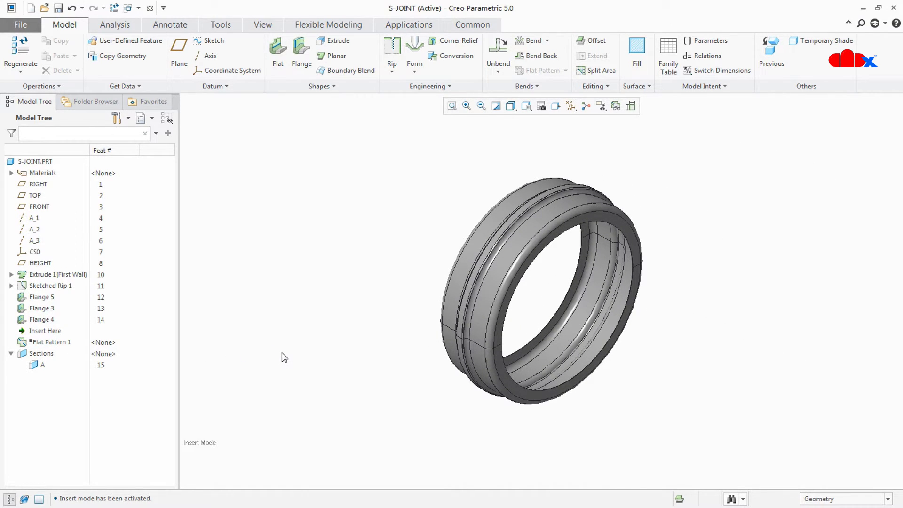
- Rename the symbol of Flange 3's diameter dimension to B and make its dimension text show the symbol
{"action": "left_click", "coordinate": [48, 308]}
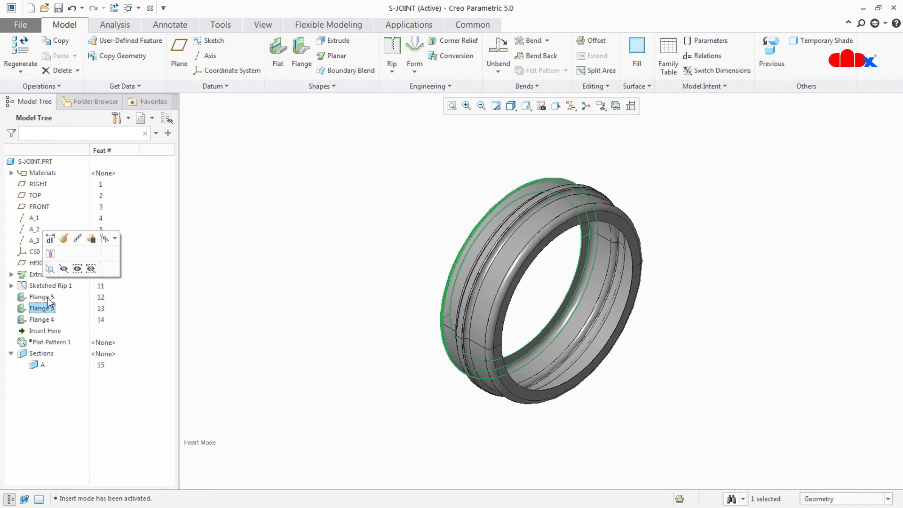
{"action": "left_click", "coordinate": [50, 239]}
{"action": "left_click", "coordinate": [472, 269]}
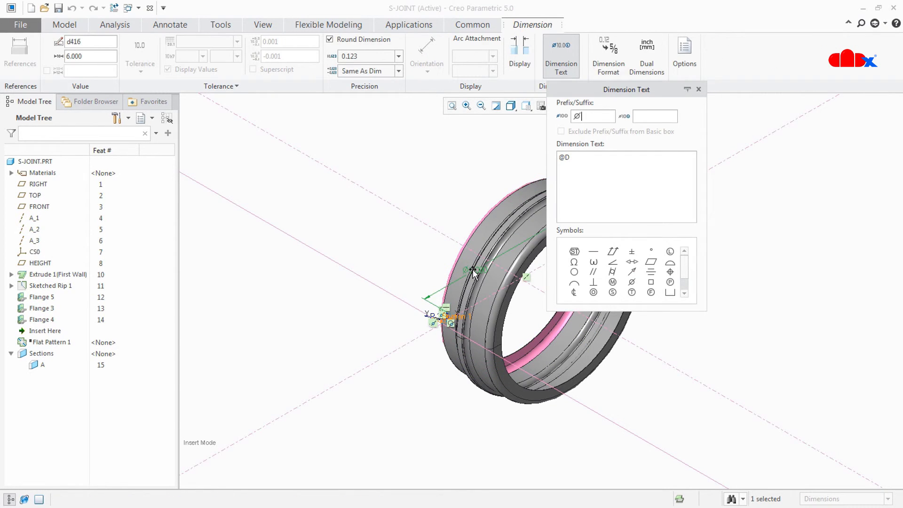
{"action": "type", "text": "B"}
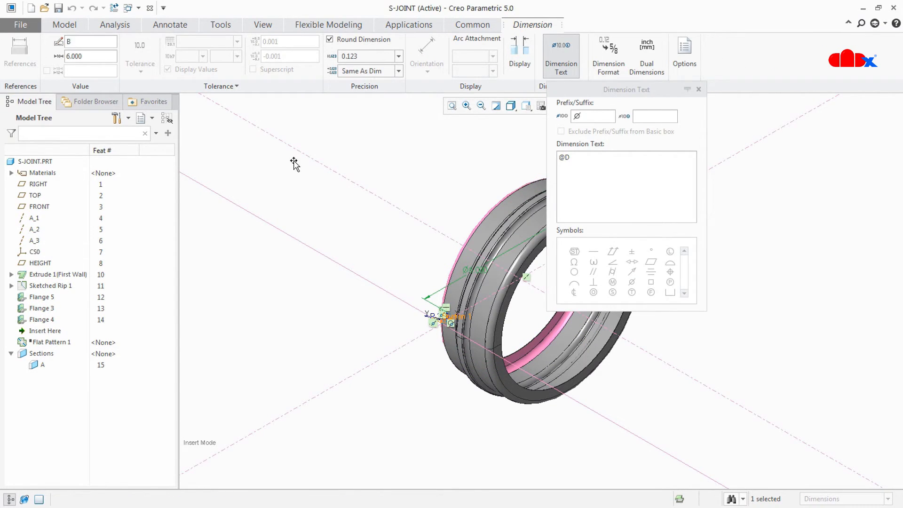
{"action": "left_click", "coordinate": [565, 157]}
{"action": "left_click", "coordinate": [483, 160]}
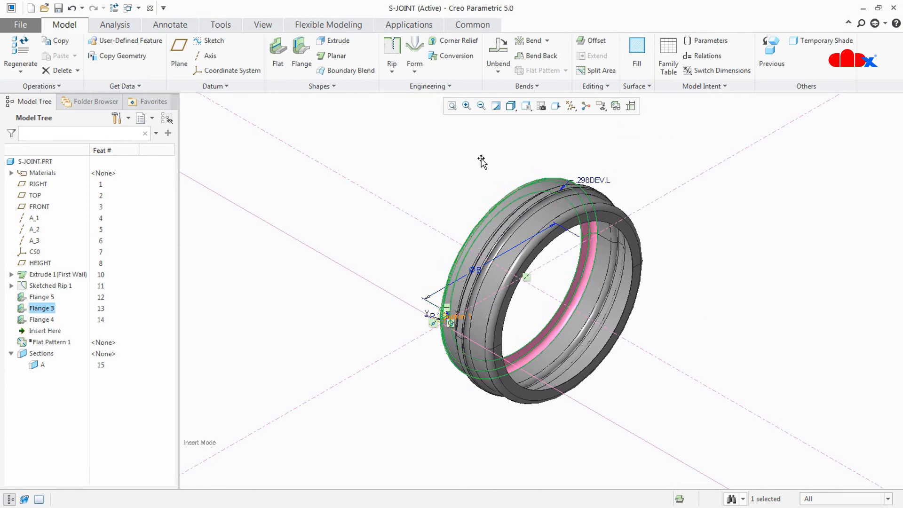
{"action": "middle_click_drag", "start_coordinate": [482, 160], "coordinate": [471, 331]}
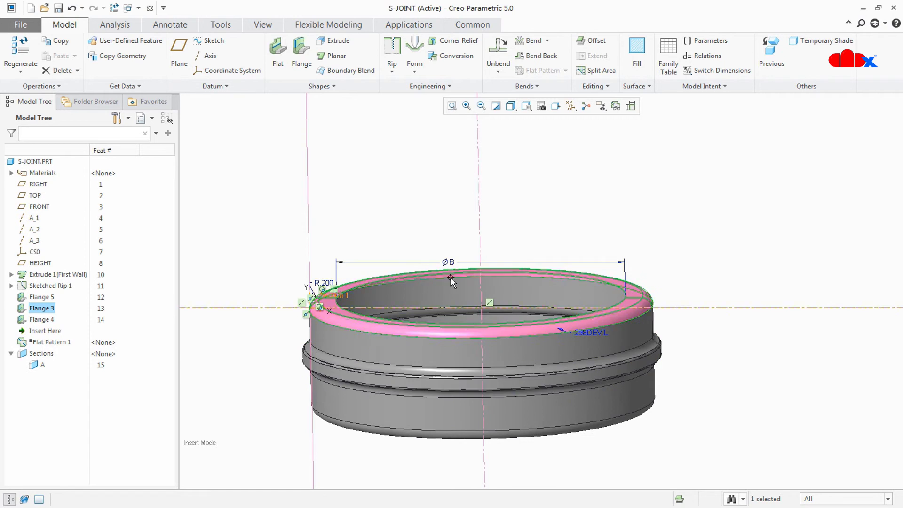
{"action": "left_click", "coordinate": [718, 257]}
{"action": "key", "text": "ctrl+d"}
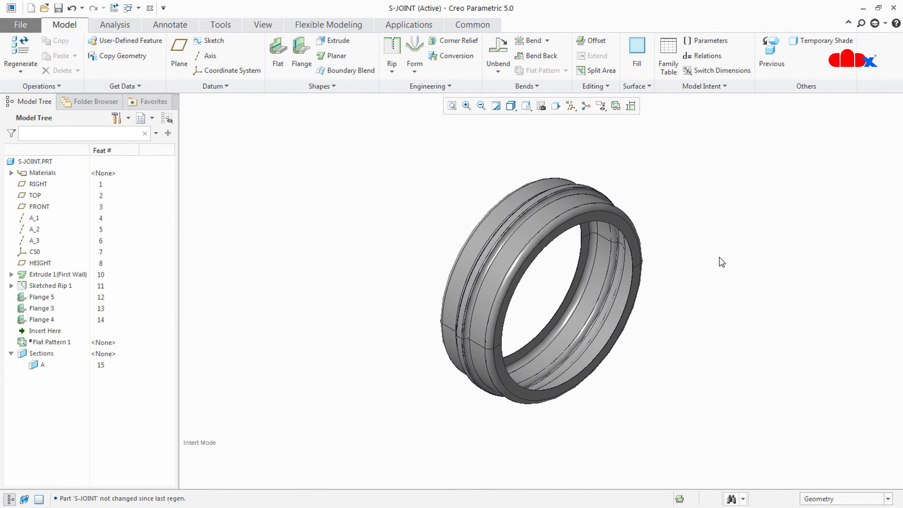